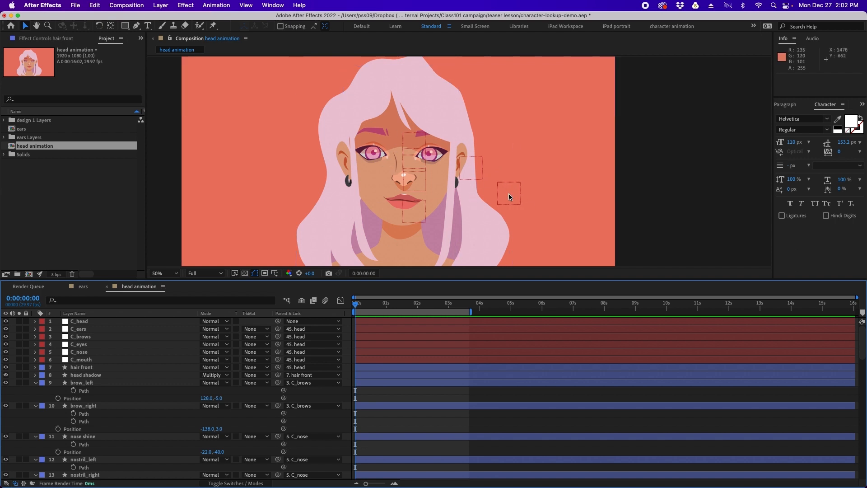
# - Test the C_head and C_ears controllers by moving each one and undoing the move
pyautogui.click(514, 183)
pyautogui.moveTo(509, 197); pyautogui.dragTo(472, 160)
pyautogui.press('super+z')
pyautogui.click(472, 170)
pyautogui.press('super+z')
# - Test the C_brows, C_eyes, C_nose and C_mouth controllers by moving each one and undoing the move
pyautogui.click(90, 341)
pyautogui.moveTo(414, 145); pyautogui.dragTo(414, 219)
pyautogui.press('super+z')
pyautogui.click(114, 345)
pyautogui.press('super+z')
pyautogui.click(85, 352)
pyautogui.press('super+z')
pyautogui.click(99, 359)
pyautogui.press('super+z')
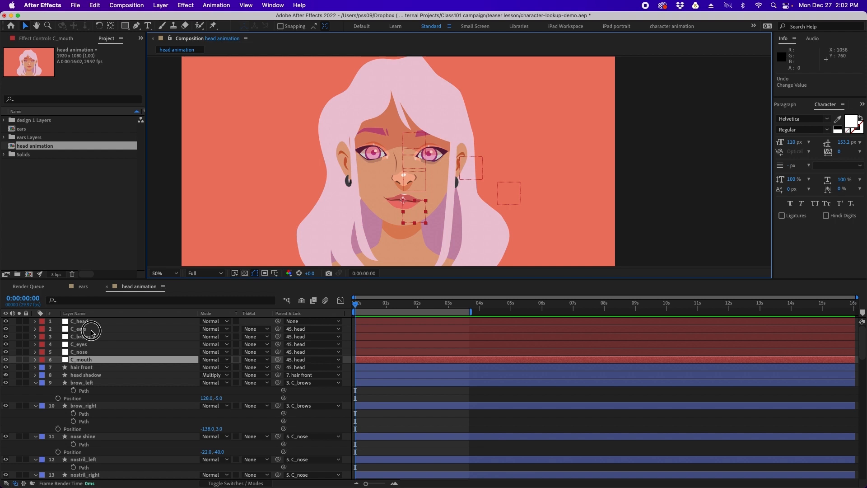
# - Set Position keyframes at frame 0 on the C_brows, C_eyes, C_nose and C_mouth layers
pyautogui.click(79, 328)
pyautogui.click(81, 336)
pyautogui.keyDown('shift'); pyautogui.click(97, 359); pyautogui.keyUp('shift')
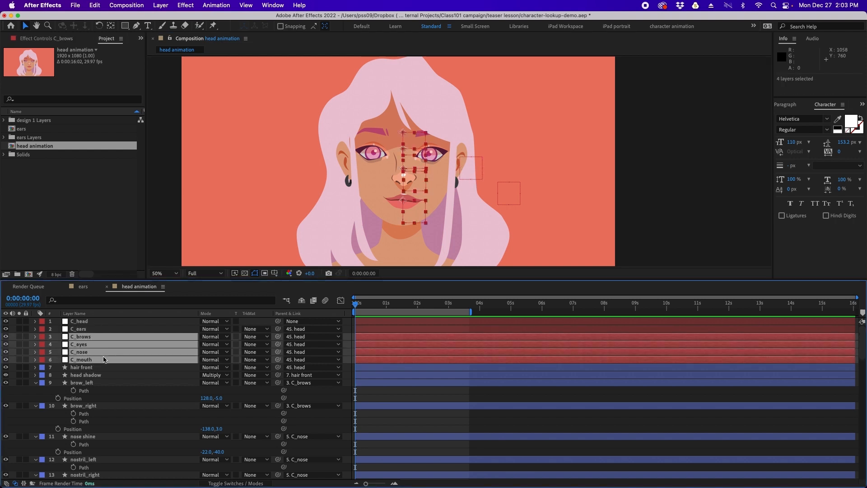
pyautogui.press('p')
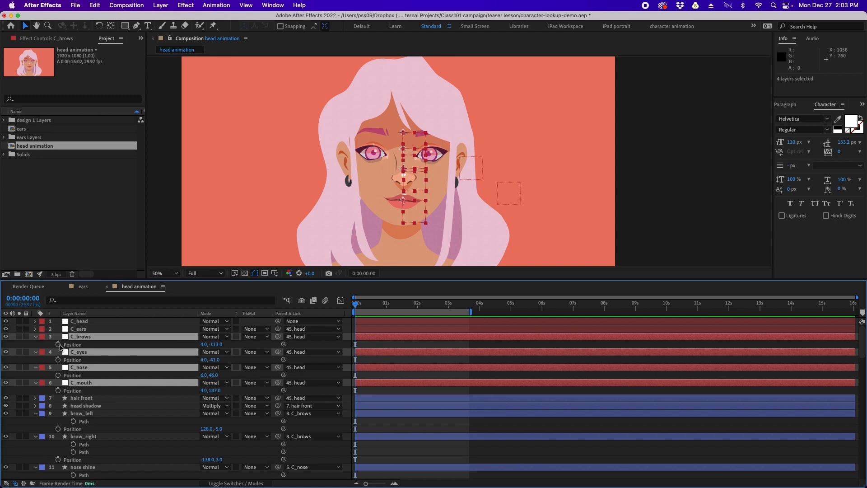
pyautogui.click(58, 344)
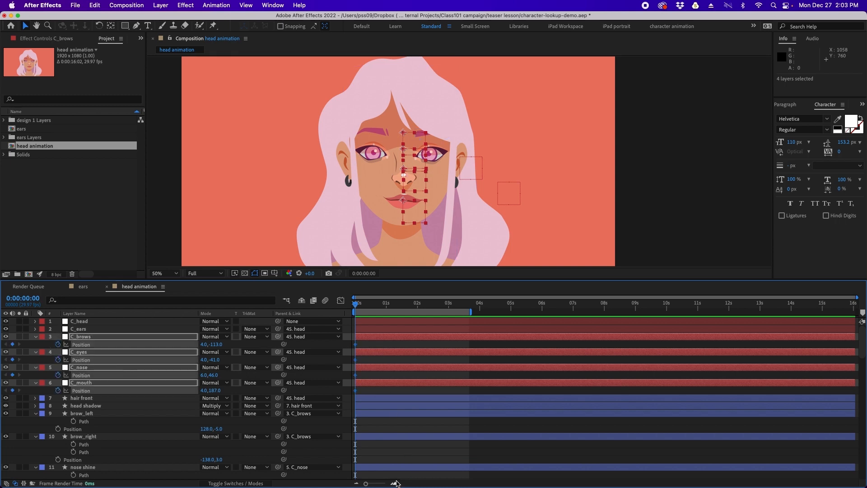
# - At frame 11, move the brows, eyes, nose and mouth controllers together straight down about 72 px
pyautogui.click(395, 483)
pyautogui.moveTo(388, 308); pyautogui.dragTo(400, 311)
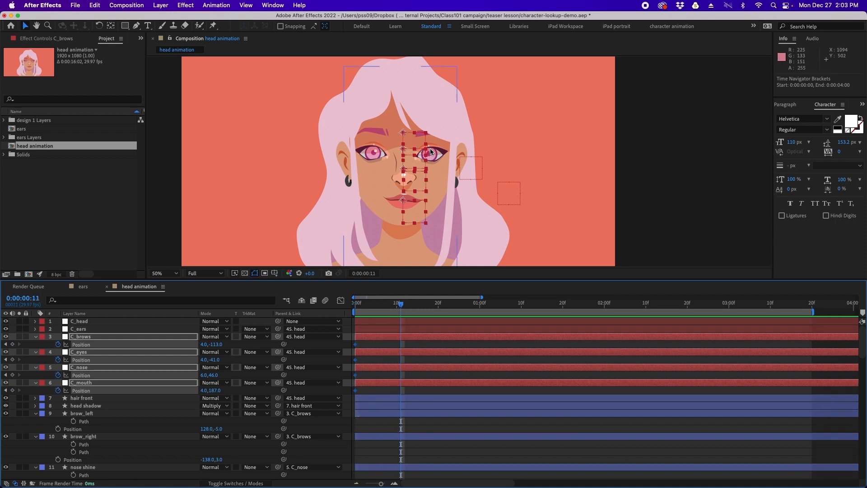
pyautogui.moveTo(417, 148)
pyautogui.mouseDown()
pyautogui.moveTo(416, 163)
pyautogui.moveTo(417, 156)
pyautogui.mouseUp()
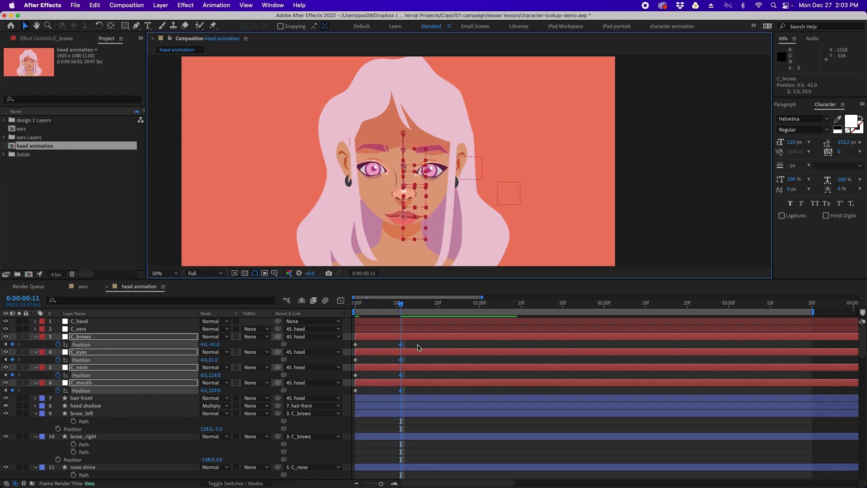
pyautogui.click(417, 347)
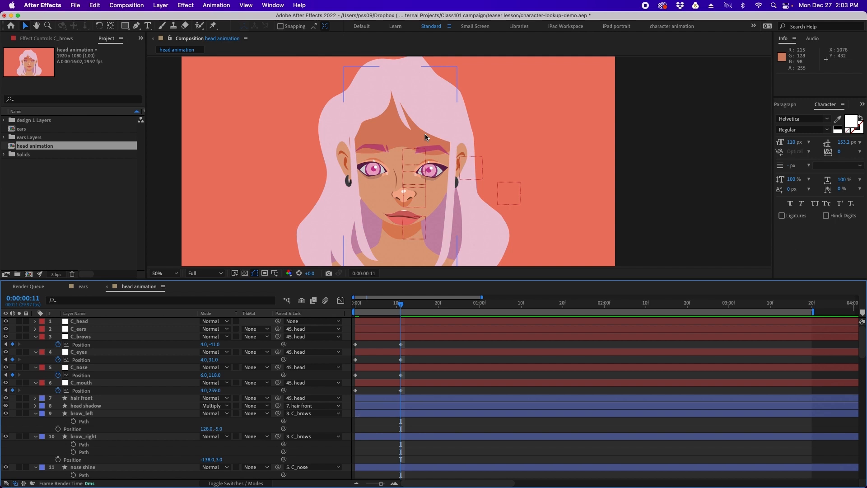
# - End the work area at about frame 19 and preview the downward movement of the facial features
pyautogui.moveTo(401, 304); pyautogui.dragTo(434, 303)
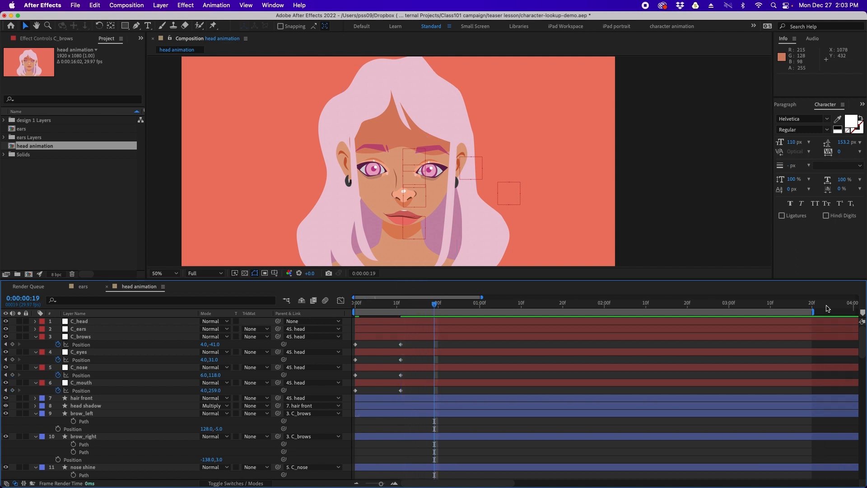
pyautogui.moveTo(814, 312); pyautogui.dragTo(434, 312)
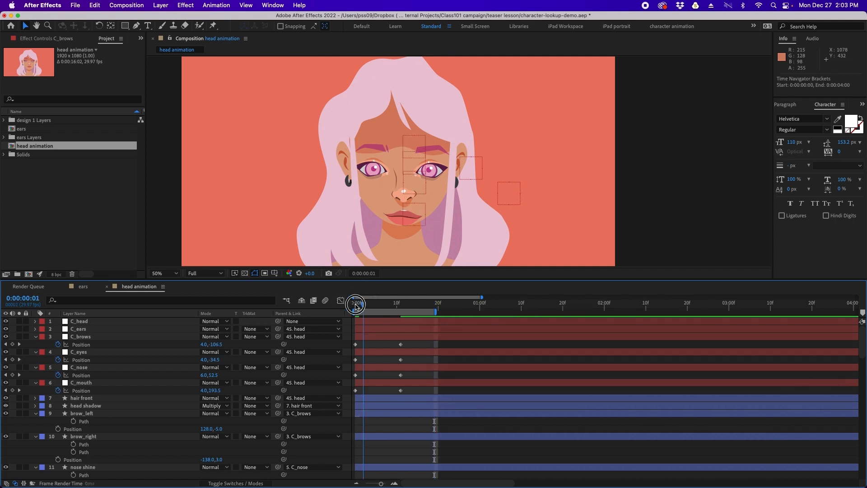
pyautogui.click(356, 303)
pyautogui.press('space')
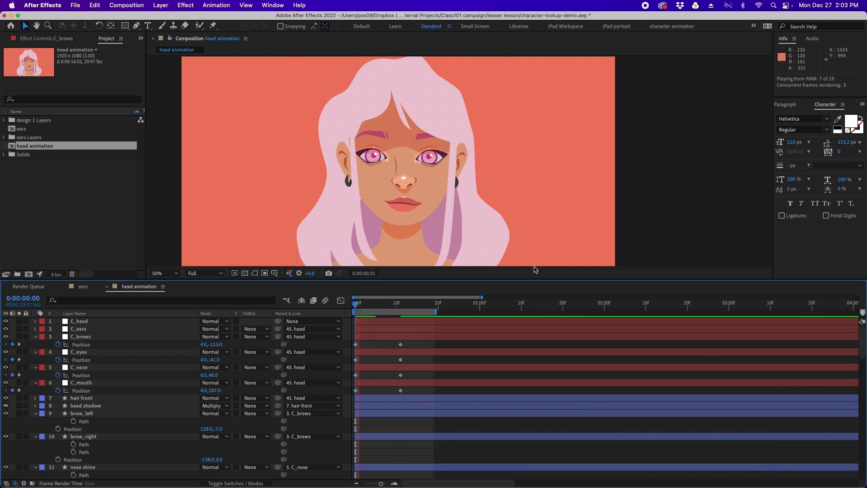
pyautogui.press('space')
pyautogui.moveTo(401, 303)
pyautogui.mouseDown()
pyautogui.moveTo(382, 305)
pyautogui.moveTo(397, 302)
pyautogui.mouseUp()
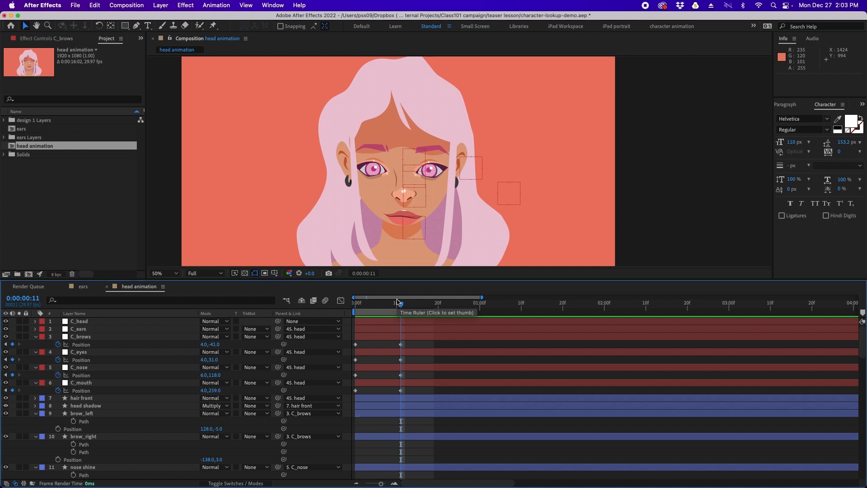
# - Keyframe the hair front layer's Position at frame 0, and lower it about 122 px at frame 11
pyautogui.click(357, 302)
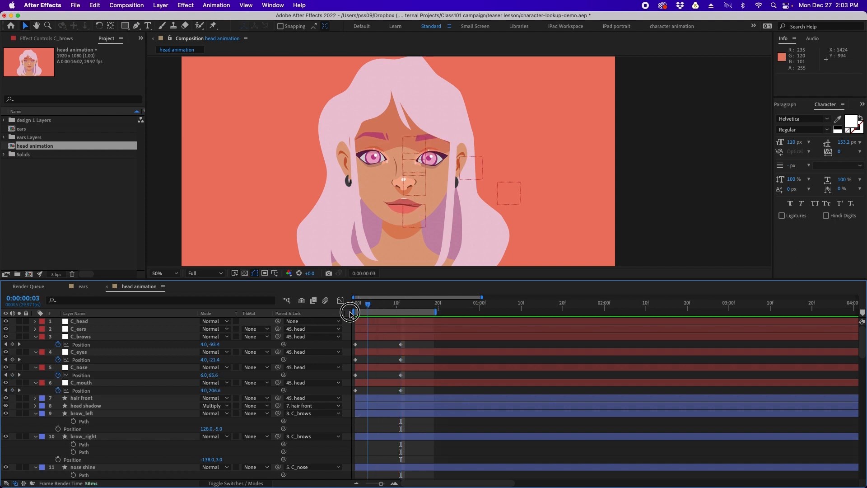
pyautogui.click(413, 92)
pyautogui.click(414, 92)
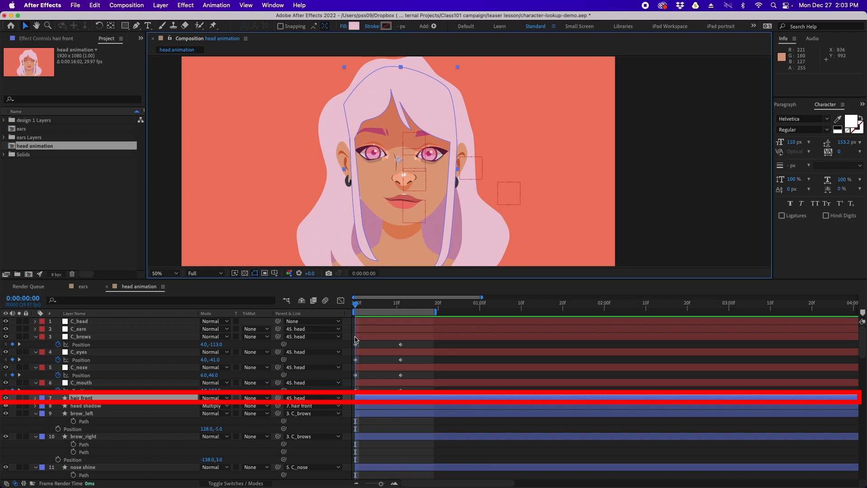
pyautogui.press('p')
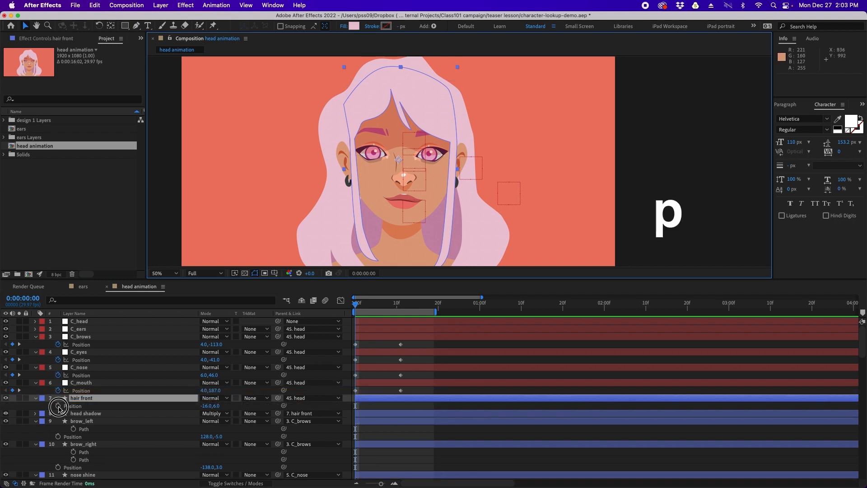
pyautogui.moveTo(377, 304); pyautogui.dragTo(401, 303)
pyautogui.moveTo(431, 107); pyautogui.dragTo(431, 136)
pyautogui.click(419, 387)
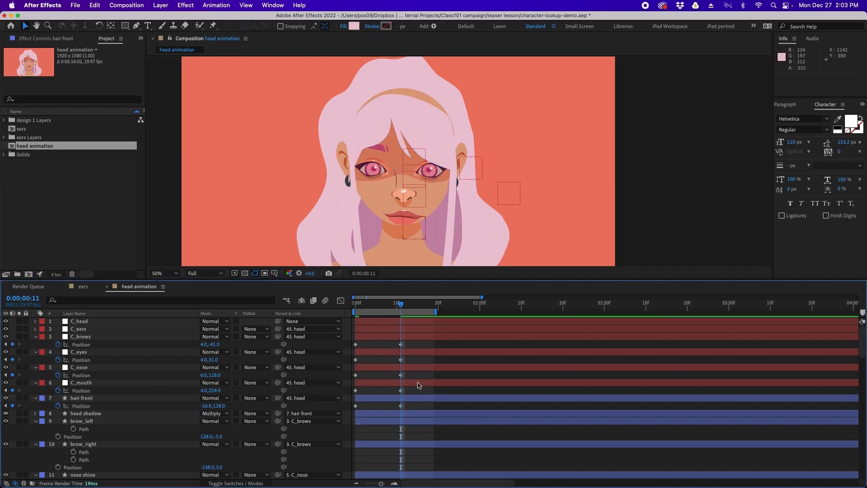
# - Enable keyframing for the hair front layer's Path and shift the Path keyframe from frame 11 to frame 0
pyautogui.moveTo(402, 306)
pyautogui.mouseDown()
pyautogui.moveTo(355, 303)
pyautogui.moveTo(401, 303)
pyautogui.mouseUp()
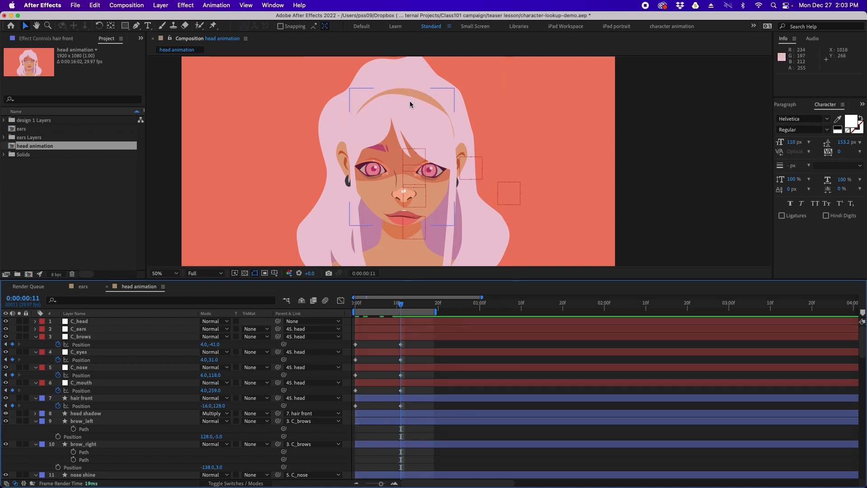
pyautogui.click(416, 398)
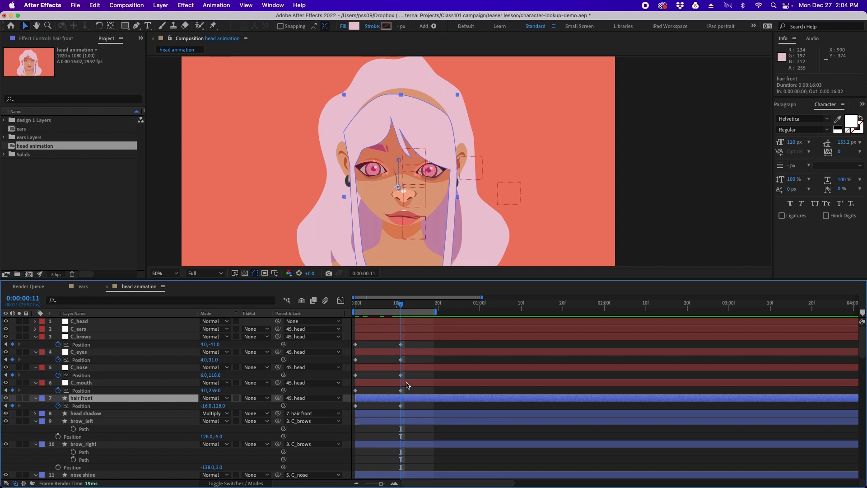
pyautogui.press('u')
pyautogui.press('u')
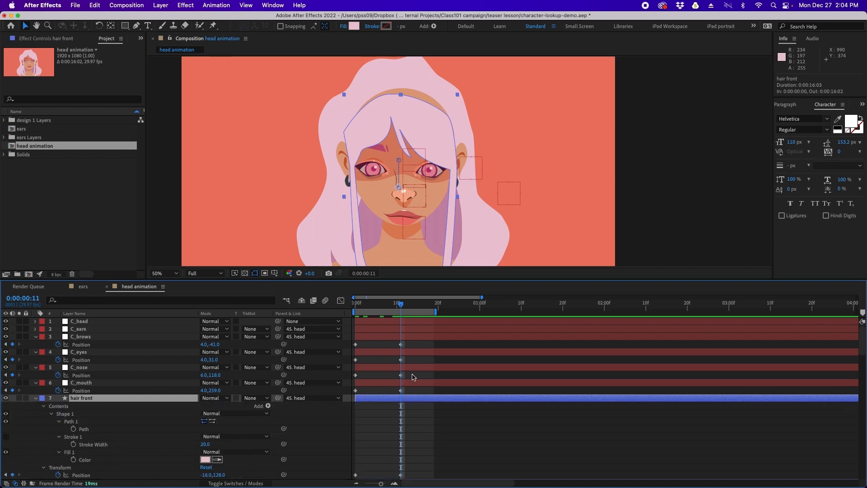
pyautogui.click(75, 429)
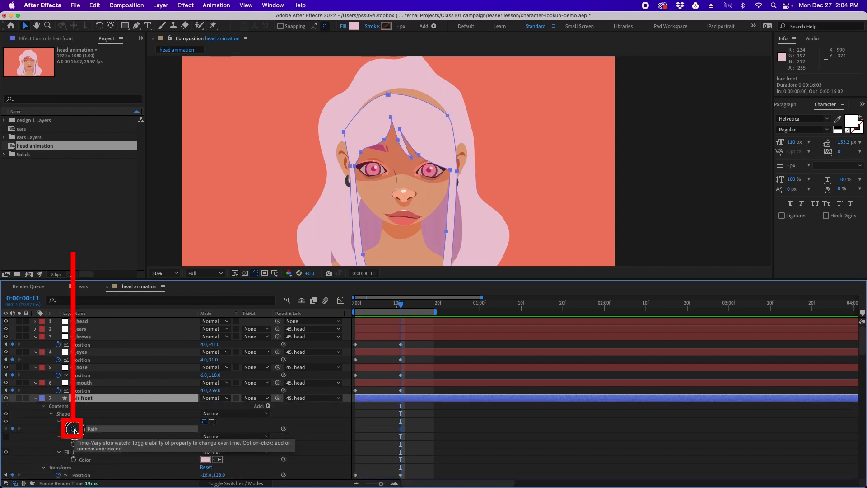
pyautogui.moveTo(402, 431); pyautogui.dragTo(354, 433)
# - At frame 11, reshape the top of the hair front path upward and outward to cover the exposed skin gap
pyautogui.moveTo(389, 94); pyautogui.dragTo(388, 78)
pyautogui.moveTo(445, 115)
pyautogui.mouseDown()
pyautogui.moveTo(445, 105)
pyautogui.moveTo(454, 117)
pyautogui.mouseUp()
pyautogui.moveTo(412, 75); pyautogui.dragTo(422, 75)
pyautogui.click(438, 421)
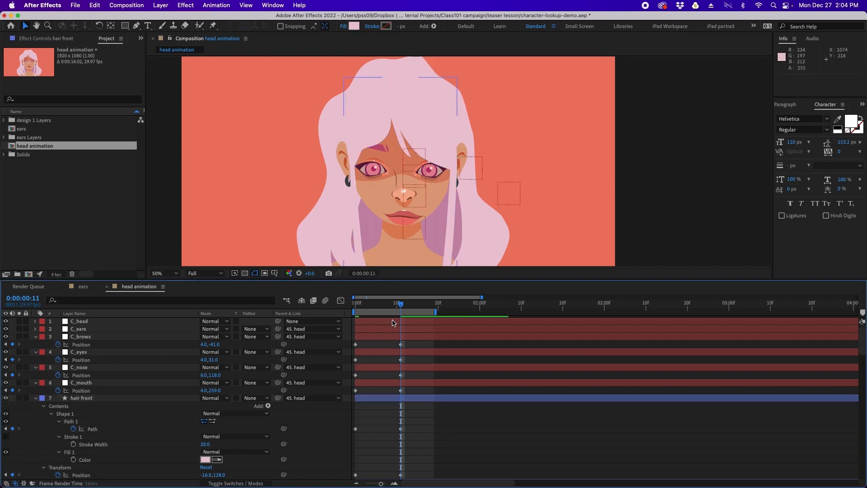
# - Show only the keyframed properties of the hair front layer and scrub through the hair movement
pyautogui.click(425, 399)
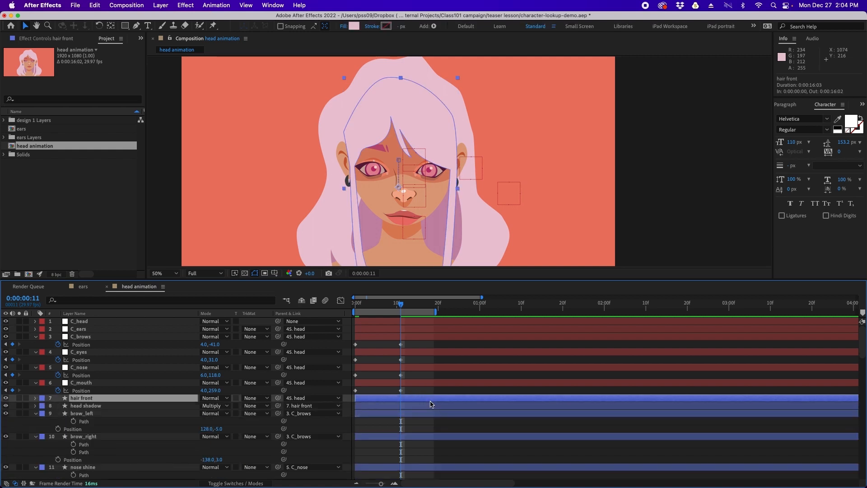
pyautogui.press('u')
pyautogui.click(424, 407)
pyautogui.moveTo(400, 303)
pyautogui.mouseDown()
pyautogui.moveTo(359, 303)
pyautogui.moveTo(402, 307)
pyautogui.mouseUp()
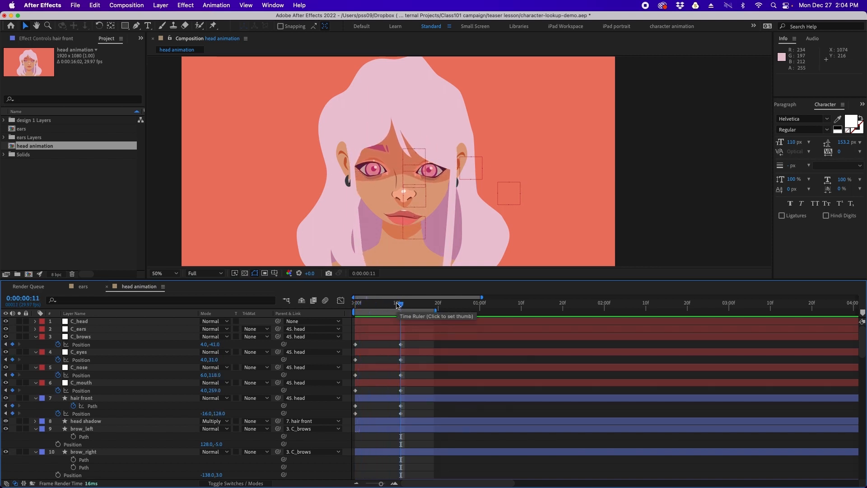
# - At frame 11, raise C_mouth 28 px, and shift the brows, eyes, nose and mouth controllers together 12 px down and 2 px left
pyautogui.click(418, 230)
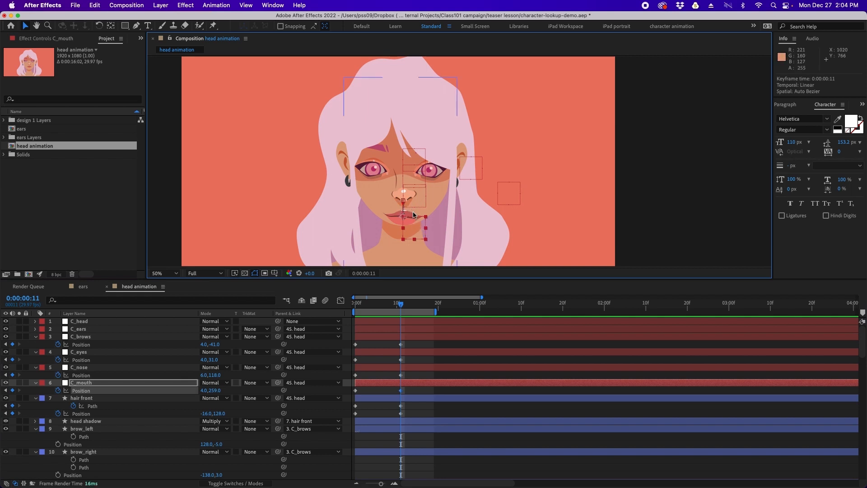
pyautogui.moveTo(418, 228); pyautogui.dragTo(419, 220)
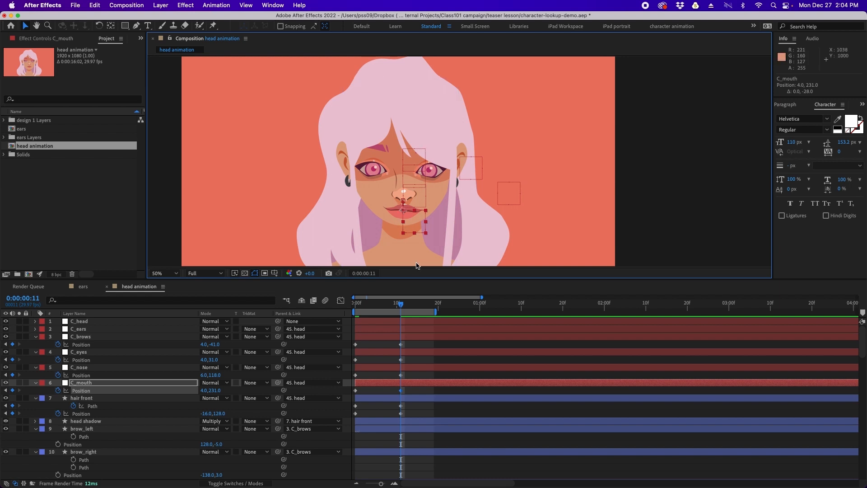
pyautogui.click(418, 345)
pyautogui.keyDown('shift'); pyautogui.click(416, 382); pyautogui.keyUp('shift')
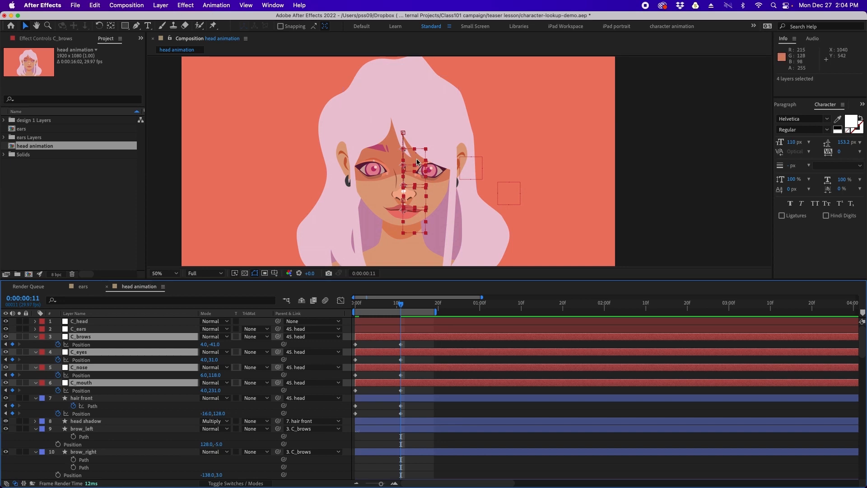
pyautogui.moveTo(416, 158); pyautogui.dragTo(416, 160)
pyautogui.click(412, 347)
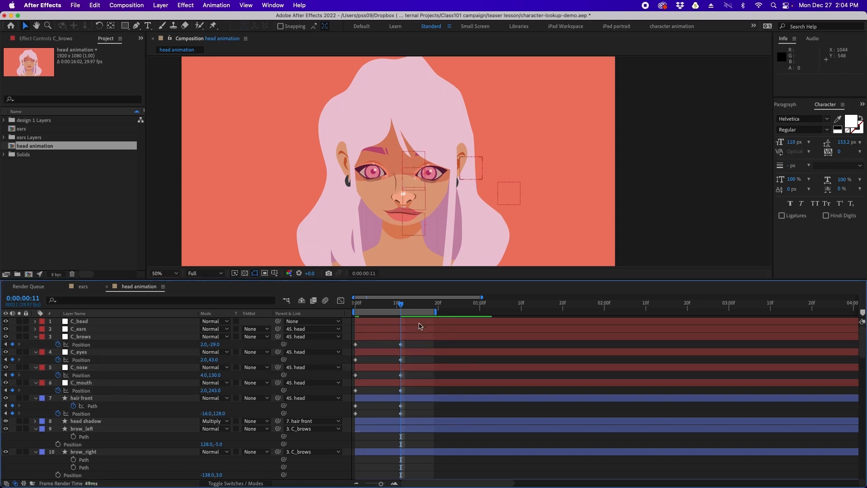
# - Preview the adjusted face and hair animation from the start
pyautogui.moveTo(387, 307); pyautogui.dragTo(350, 307)
pyautogui.press('space')
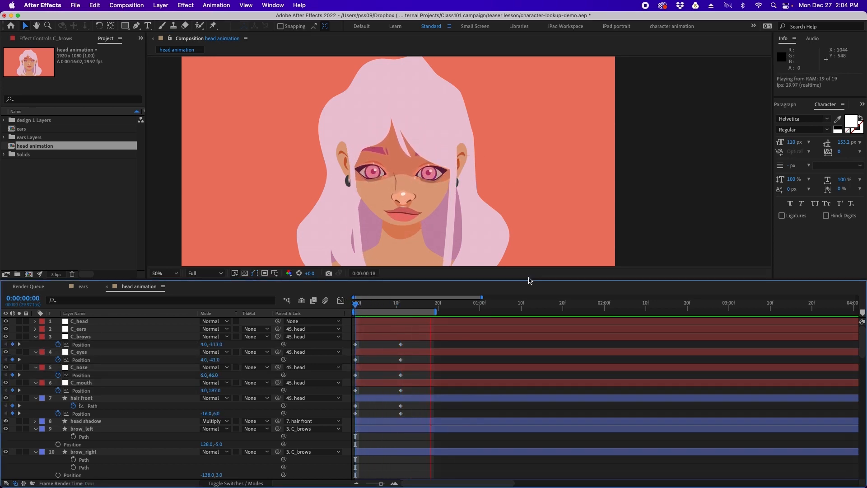
pyautogui.click(375, 303)
# - Keyframe C_head's Position at frame 0, and move the controller down to about 994, 812 at frame 11
pyautogui.moveTo(375, 304); pyautogui.dragTo(353, 304)
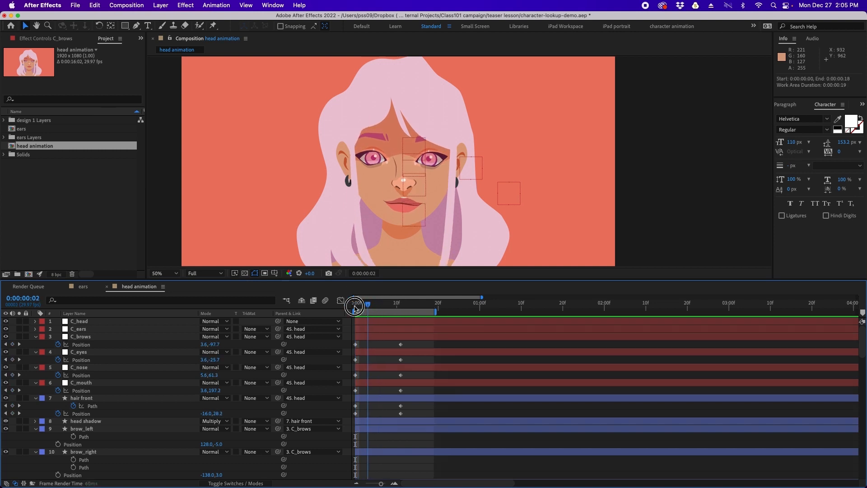
pyautogui.click(515, 198)
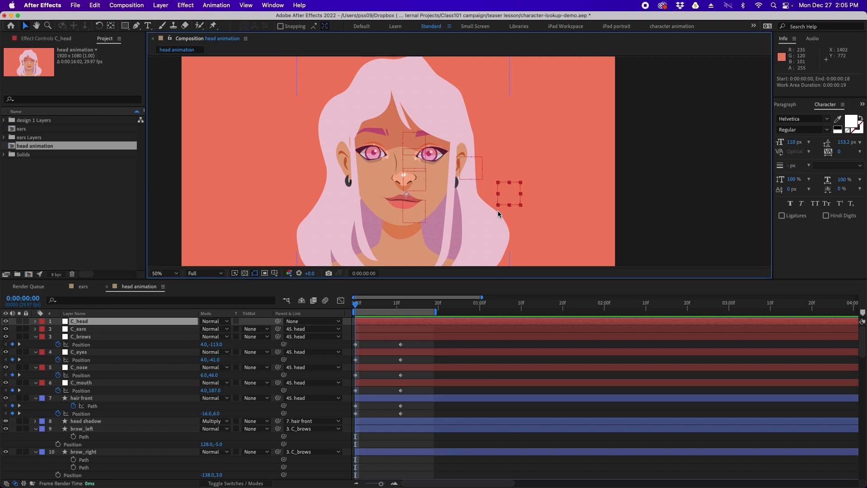
pyautogui.press('p')
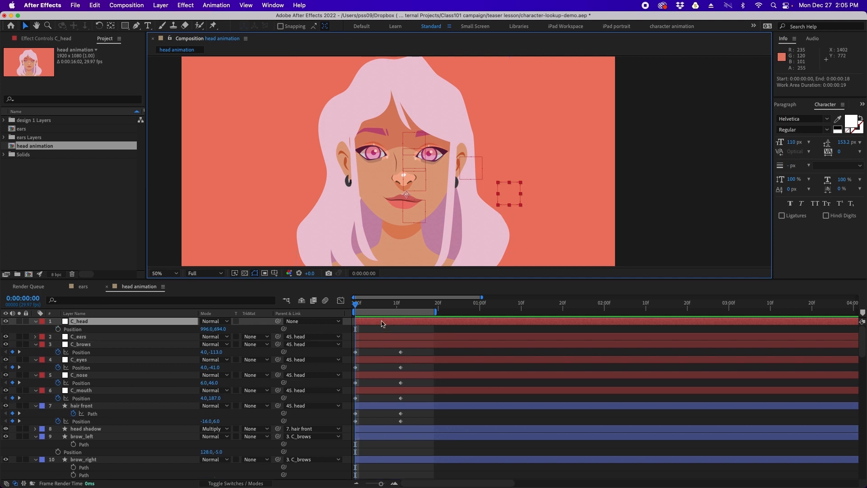
pyautogui.click(58, 329)
pyautogui.moveTo(396, 309); pyautogui.dragTo(401, 308)
pyautogui.click(508, 198)
pyautogui.moveTo(507, 196); pyautogui.dragTo(510, 217)
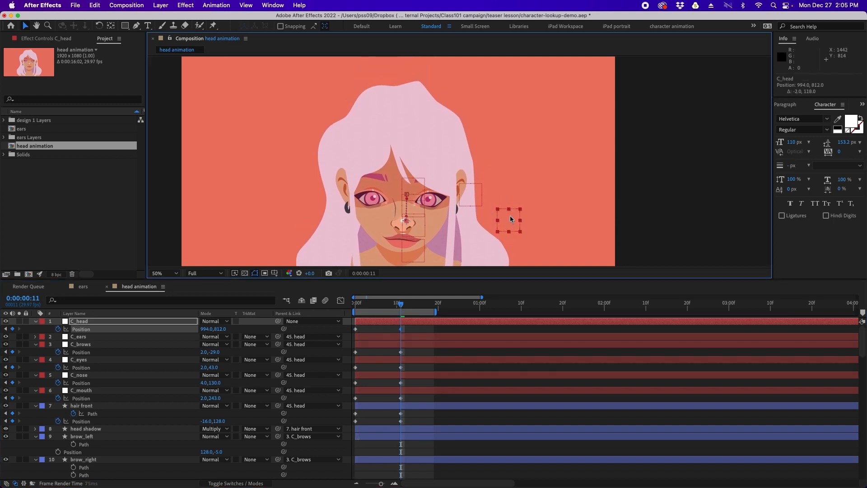
pyautogui.click(431, 333)
# - Preview the combined head, face and hair movement with the composition zoomed out to 25%
pyautogui.press(',')
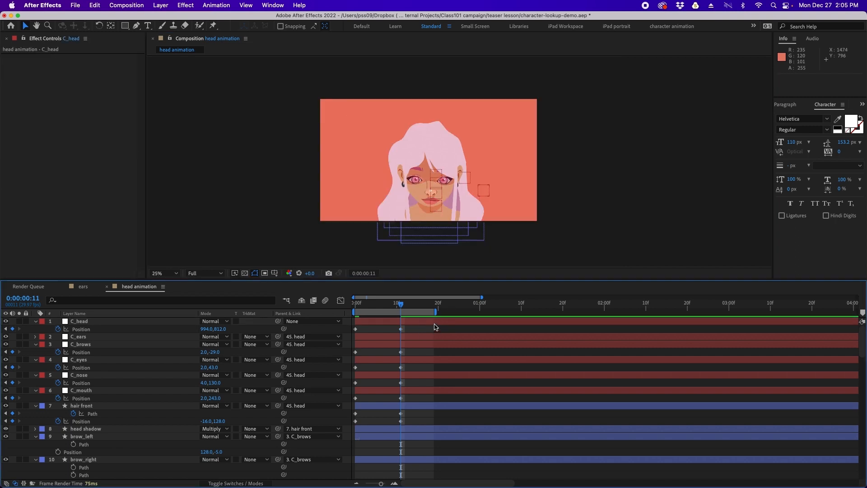
pyautogui.press('super+0')
pyautogui.moveTo(400, 304); pyautogui.dragTo(353, 312)
pyautogui.press('space')
pyautogui.press('space')
# - Apply Easy Ease to all Position and Path keyframes of the controllers and hair front, and replay the animation
pyautogui.moveTo(412, 327); pyautogui.dragTo(345, 421)
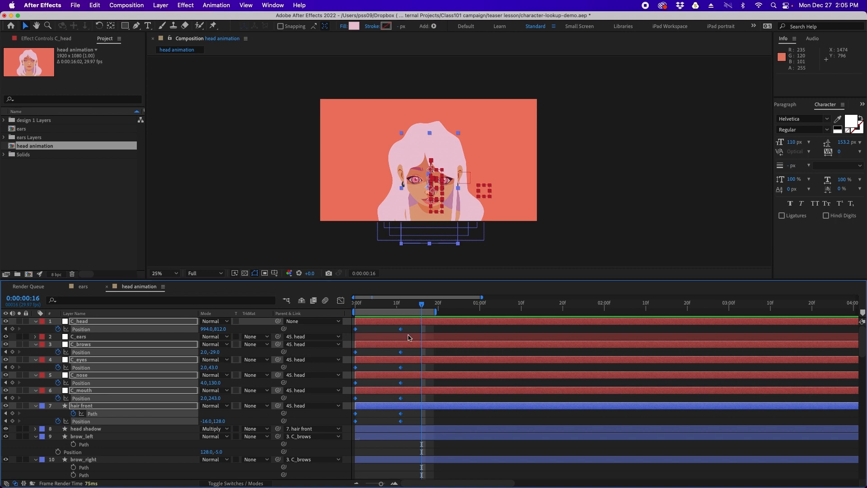
pyautogui.press('F9')
pyautogui.click(418, 329)
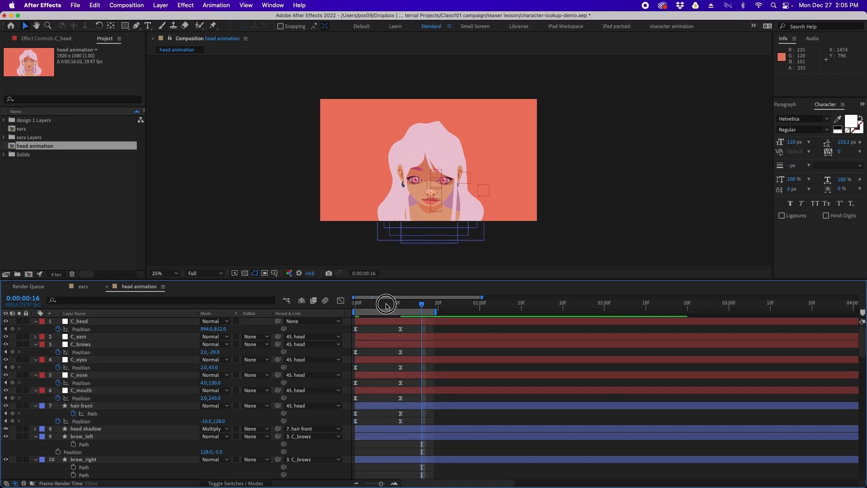
pyautogui.press('Home')
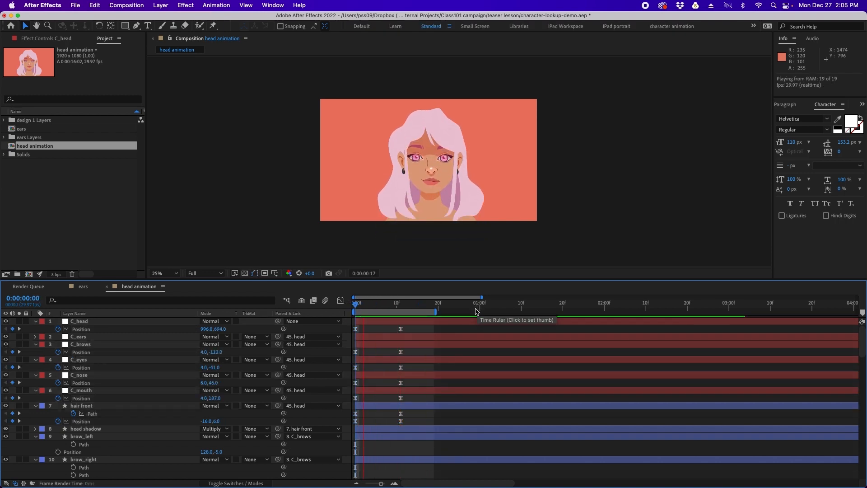
# - Retime the end keyframes of the controllers and hair front to 0:00:01:00, extend the work area to match, and preview the slower animation
pyautogui.press('space')
pyautogui.moveTo(393, 327); pyautogui.dragTo(417, 435)
pyautogui.click(401, 329)
pyautogui.moveTo(401, 329); pyautogui.dragTo(476, 331)
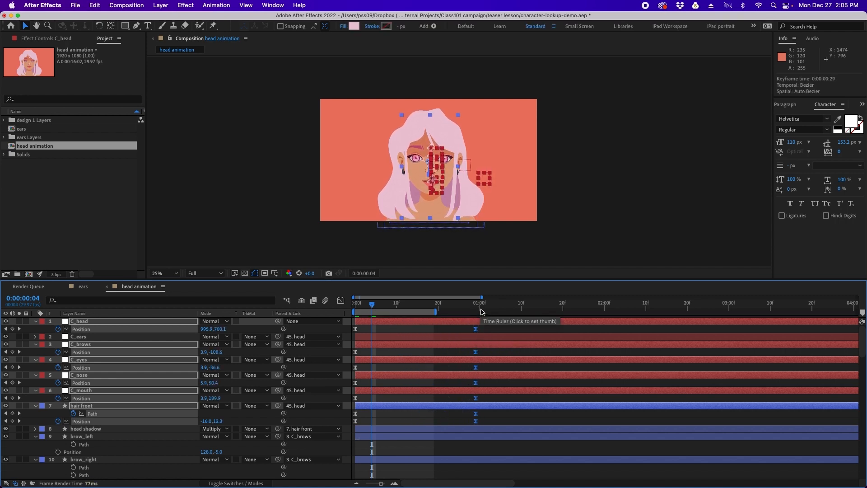
pyautogui.click(480, 304)
pyautogui.press('n')
pyautogui.press('space')
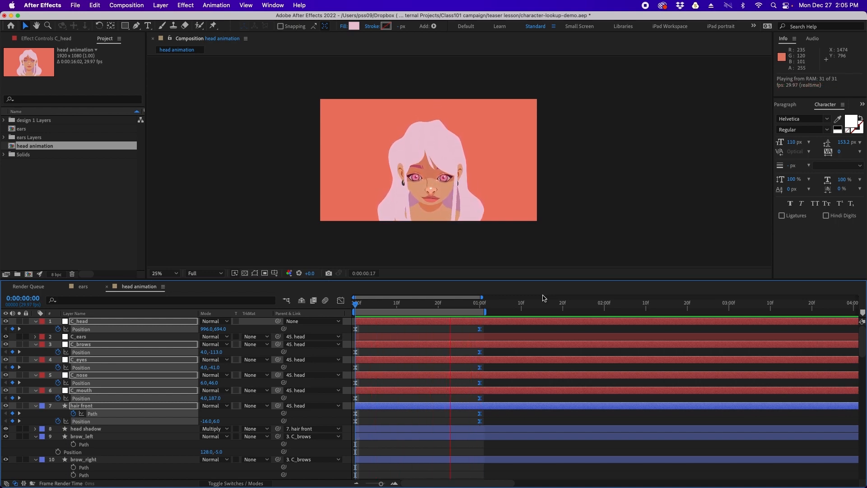
pyautogui.press('space')
pyautogui.moveTo(407, 305); pyautogui.dragTo(348, 311)
pyautogui.click(370, 330)
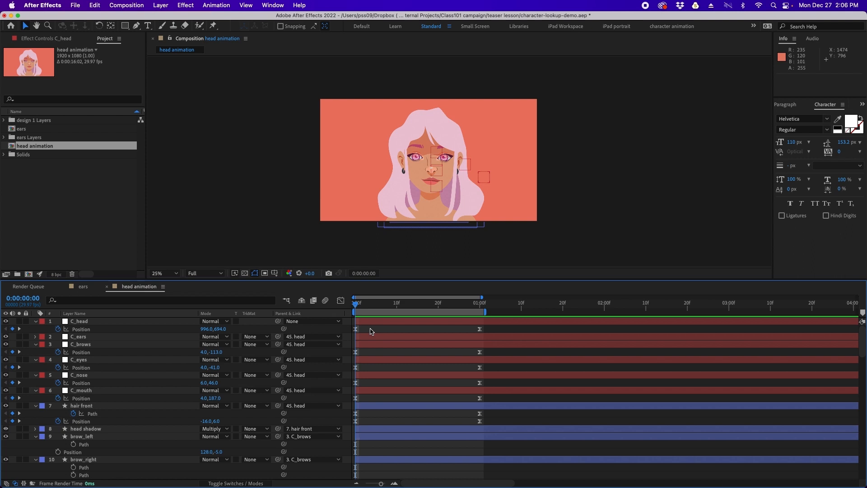
# - Duplicate the head animation composition and open the copy, head animation 2
pyautogui.click(47, 162)
pyautogui.click(41, 145)
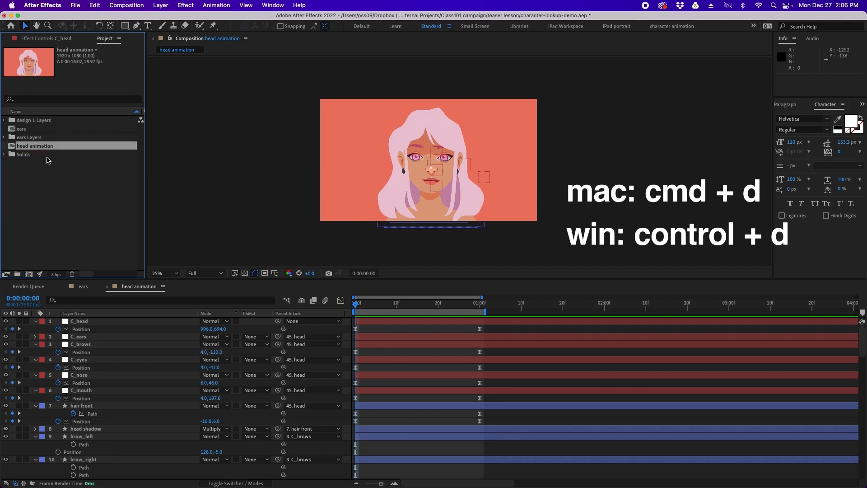
pyautogui.press('super+d')
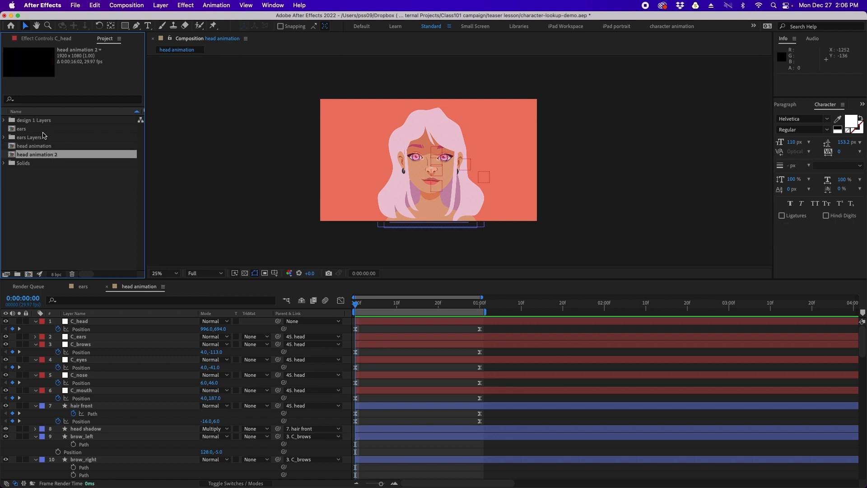
pyautogui.doubleClick(44, 156)
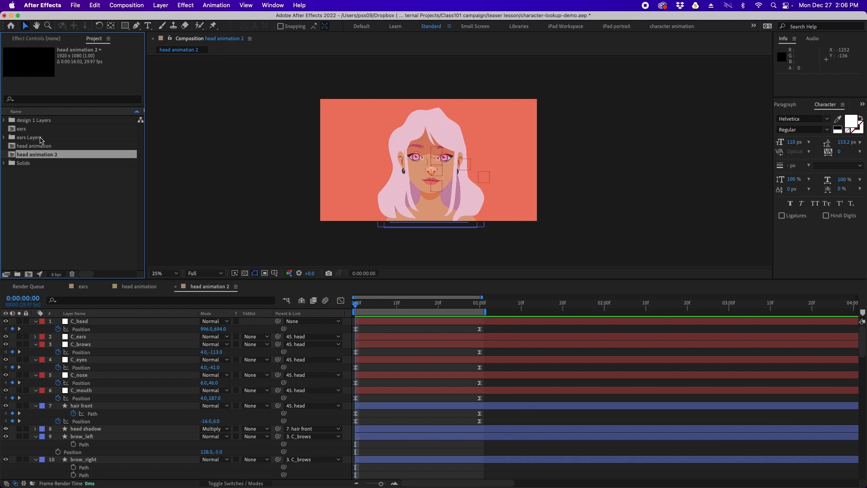
# - Delete all the end keyframes of the controllers and hair front at 0:00:01:00 in head animation 2
pyautogui.moveTo(371, 306); pyautogui.dragTo(346, 316)
pyautogui.moveTo(469, 327); pyautogui.dragTo(493, 426)
pyautogui.moveTo(463, 304); pyautogui.dragTo(350, 314)
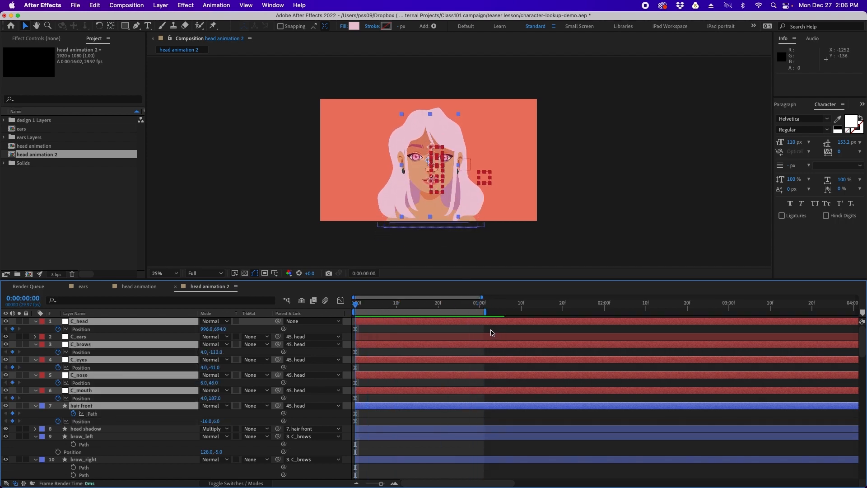
pyautogui.click(491, 332)
# - At 0:00:01:00, move C_brows, C_eyes, C_nose and C_mouth up together, bringing C_brows to about 8, -225
pyautogui.moveTo(393, 303); pyautogui.dragTo(480, 301)
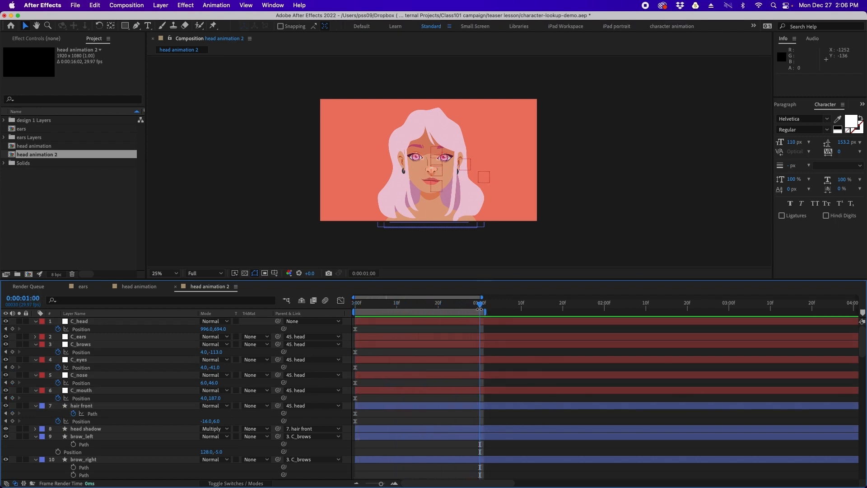
pyautogui.press('.')
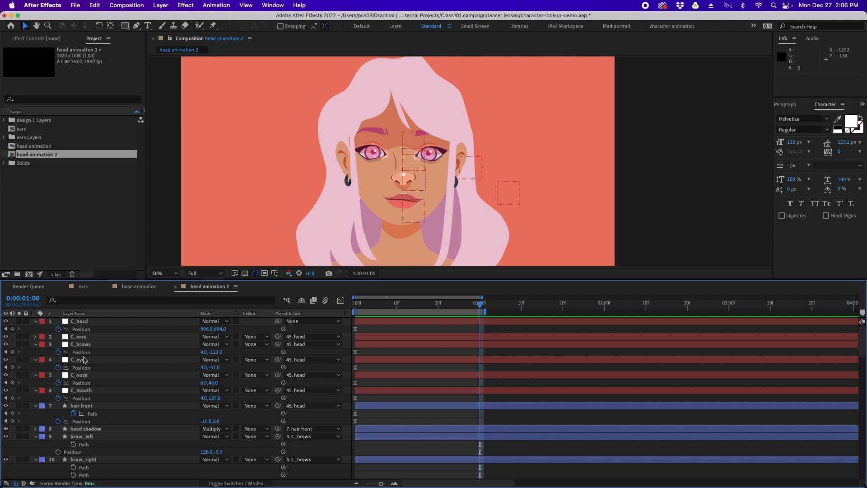
pyautogui.click(86, 344)
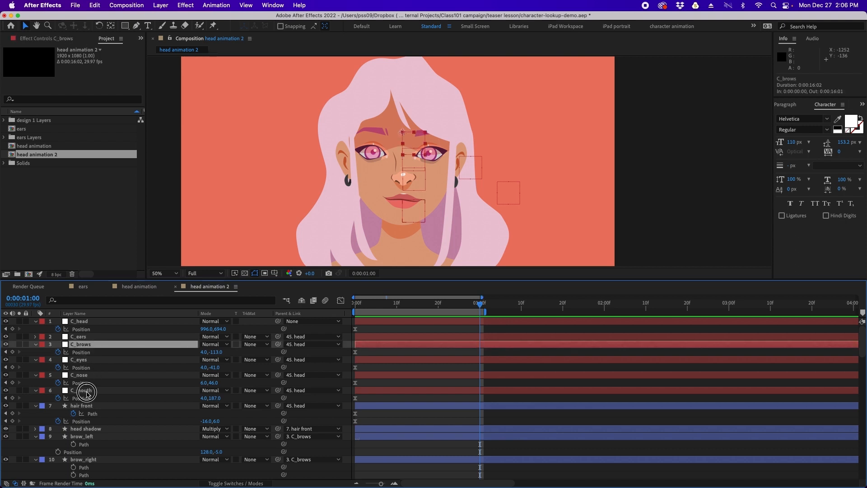
pyautogui.keyDown('shift'); pyautogui.click(84, 390); pyautogui.keyUp('shift')
pyautogui.moveTo(415, 145); pyautogui.dragTo(414, 118)
pyautogui.click(510, 348)
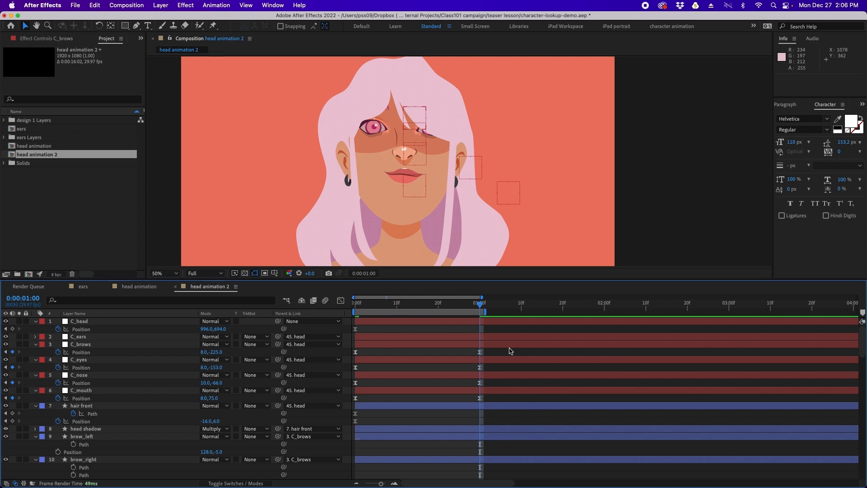
# - At 0:00:01:00, move hair front up to about -12, -44 and reshape its path around the crown and fringe to fit the upward look
pyautogui.click(491, 405)
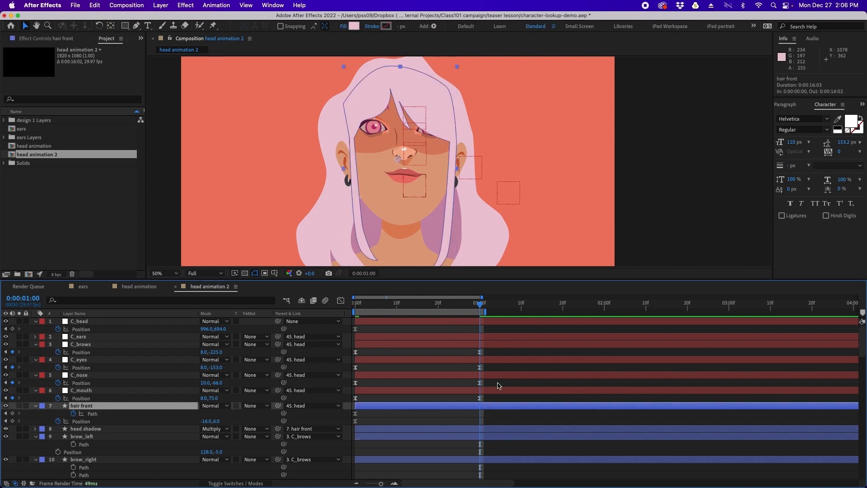
pyautogui.moveTo(442, 126); pyautogui.dragTo(455, 152)
pyautogui.press('Return')
pyautogui.doubleClick(443, 145)
pyautogui.moveTo(397, 98); pyautogui.dragTo(399, 110)
pyautogui.moveTo(456, 119); pyautogui.dragTo(455, 130)
pyautogui.moveTo(400, 121); pyautogui.dragTo(428, 149)
pyautogui.click(410, 137)
pyautogui.click(401, 131)
pyautogui.click(371, 157)
pyautogui.moveTo(370, 155); pyautogui.dragTo(392, 141)
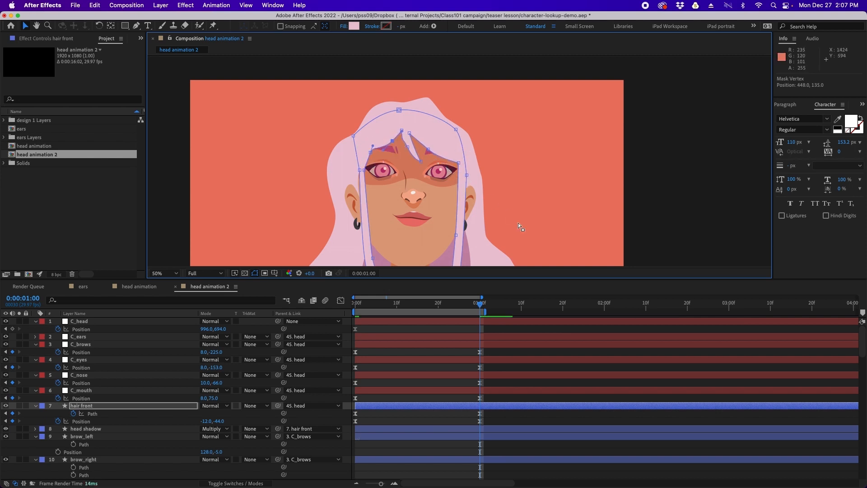
pyautogui.click(507, 367)
# - Preview the upward face and hair movement from frame 0
pyautogui.press('space')
pyautogui.moveTo(537, 194); pyautogui.dragTo(529, 156)
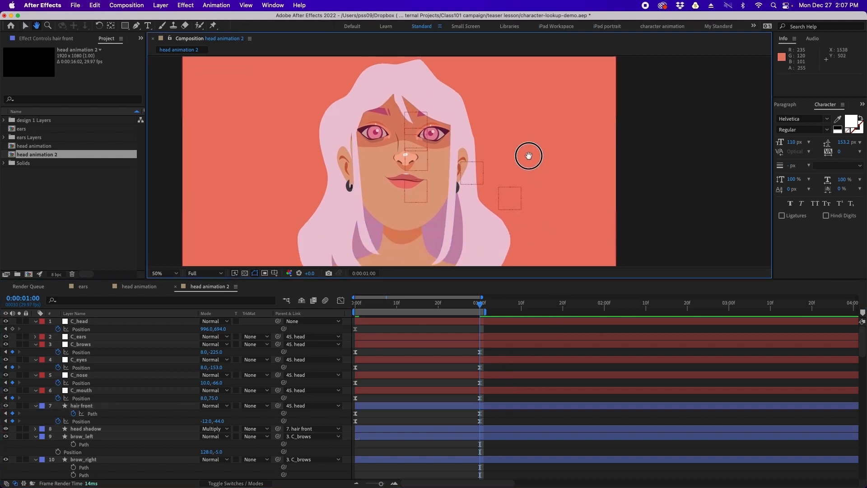
pyautogui.moveTo(441, 300); pyautogui.dragTo(345, 303)
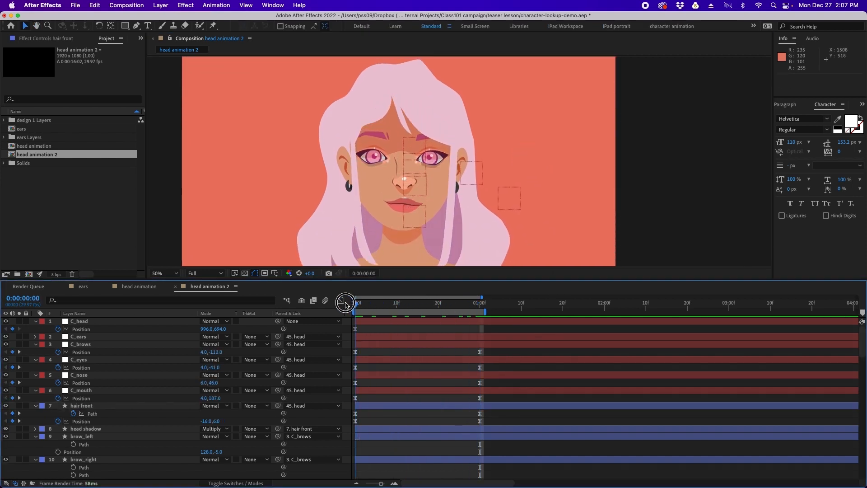
pyautogui.press('space')
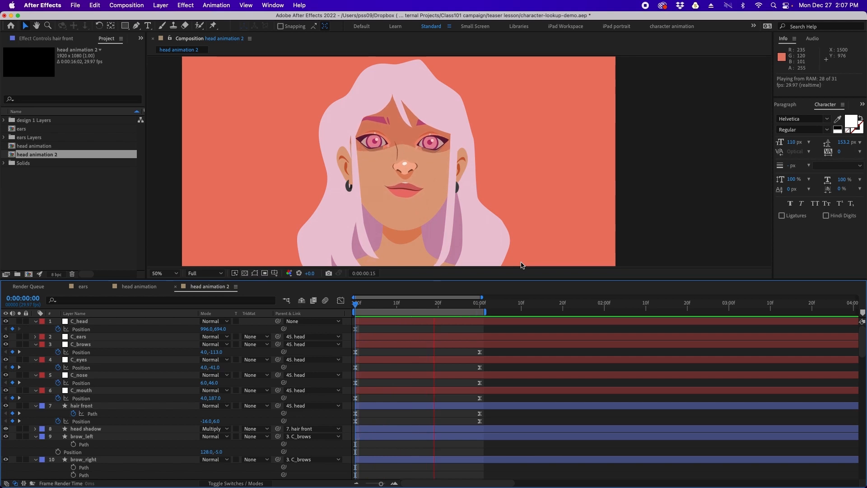
# - At 0:00:01:00, raise C_nose to about 2, -118 and C_mouth to about 0, 23 by moving them together
pyautogui.click(476, 302)
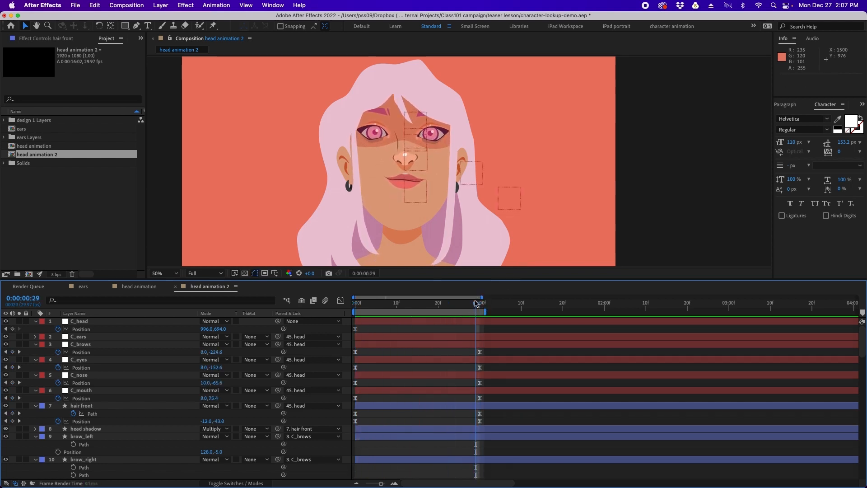
pyautogui.click(481, 303)
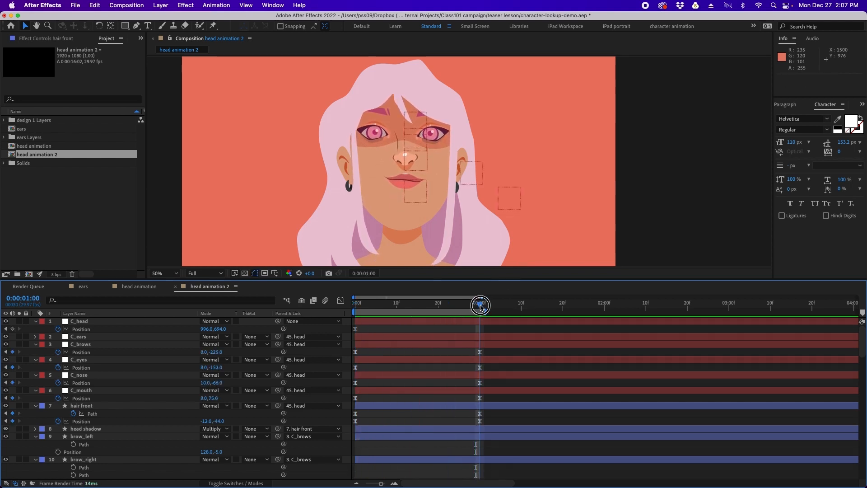
pyautogui.click(420, 162)
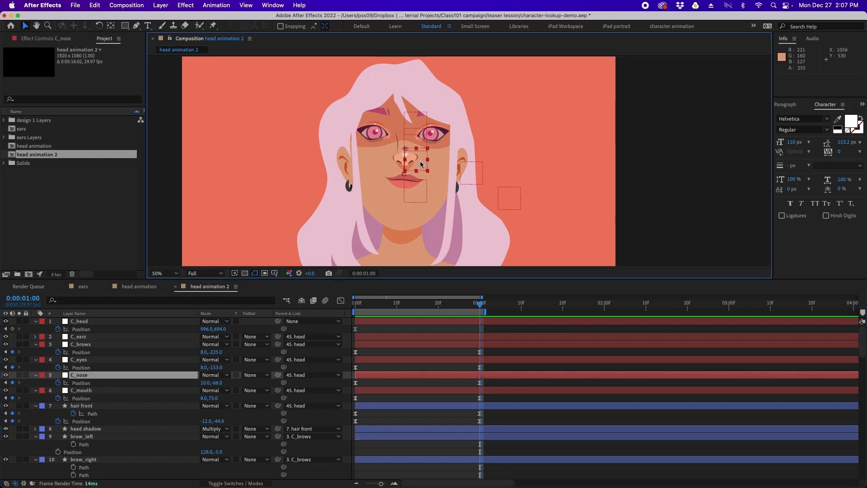
pyautogui.moveTo(420, 162); pyautogui.dragTo(419, 153)
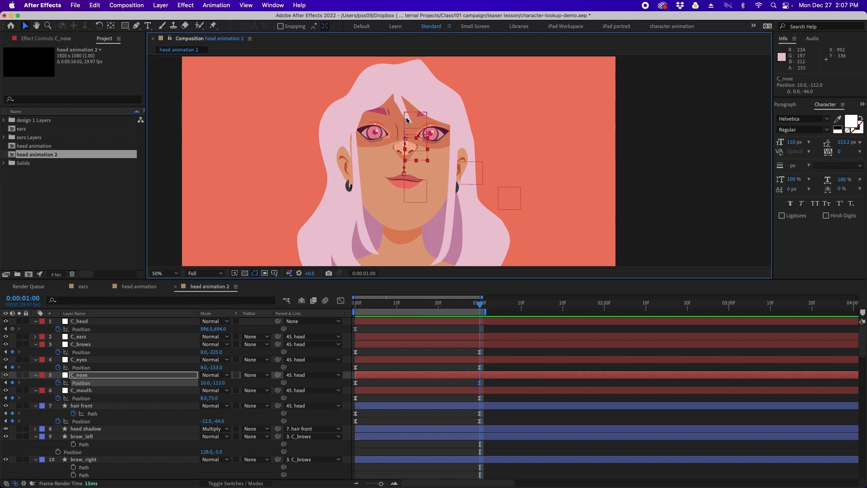
pyautogui.press('super+z')
pyautogui.keyDown('shift'); pyautogui.click(417, 187); pyautogui.keyUp('shift')
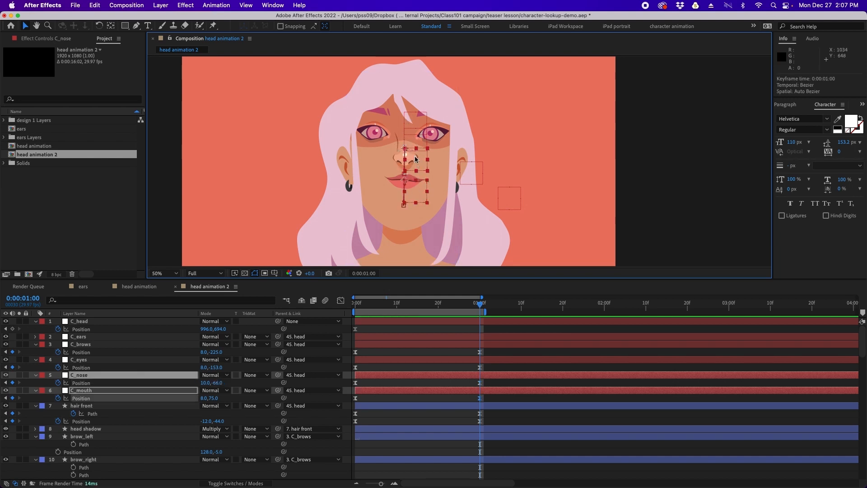
pyautogui.moveTo(417, 160); pyautogui.dragTo(413, 151)
pyautogui.click(509, 355)
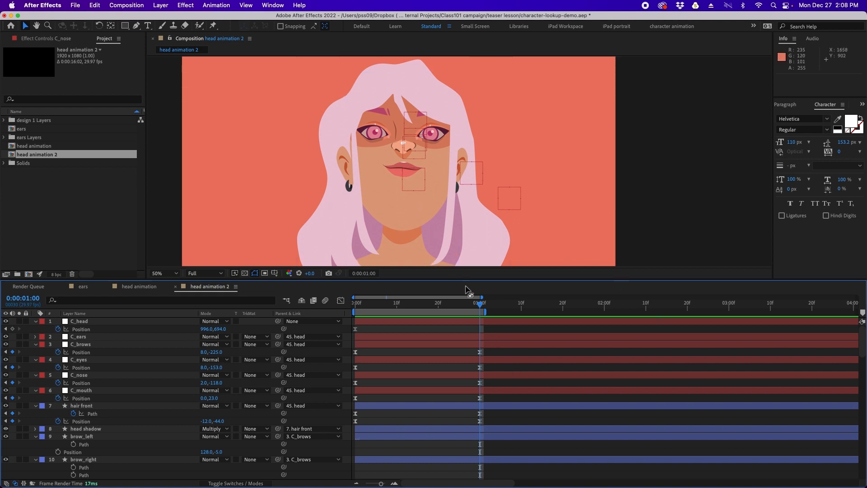
# - Enable Path keyframing on the head layer and place its first keyframe at frame 0
pyautogui.moveTo(860, 353); pyautogui.dragTo(849, 469)
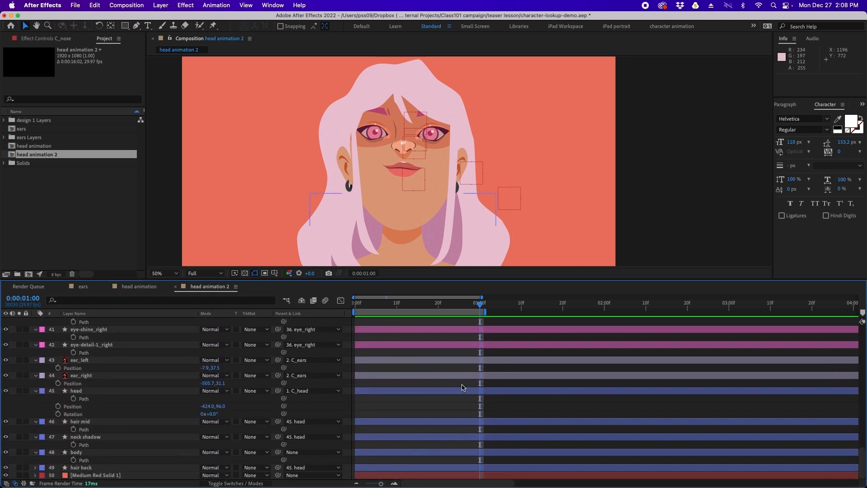
pyautogui.click(462, 389)
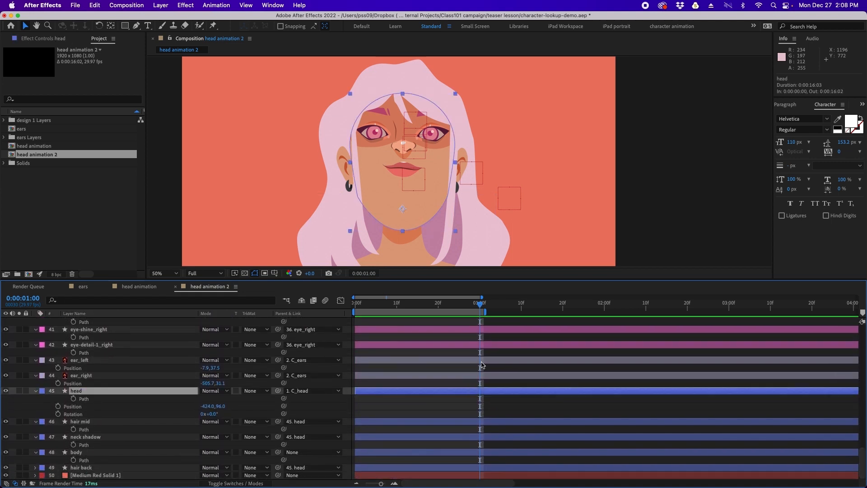
pyautogui.click(73, 398)
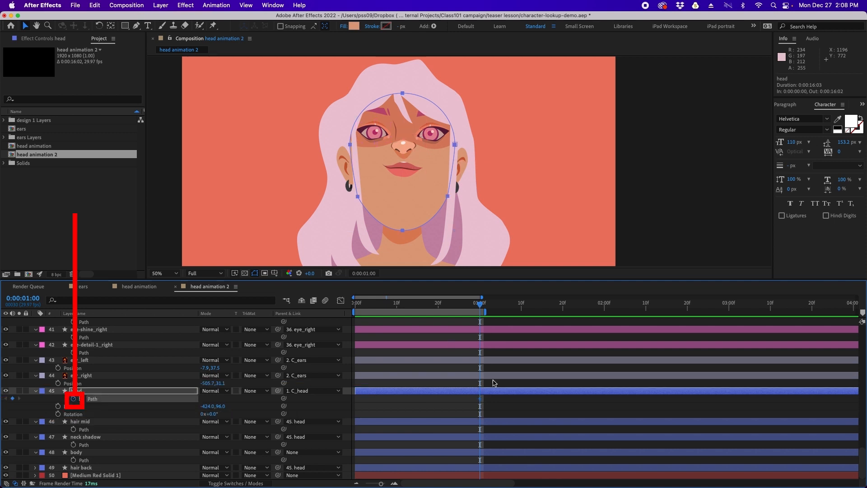
pyautogui.moveTo(480, 403); pyautogui.dragTo(355, 399)
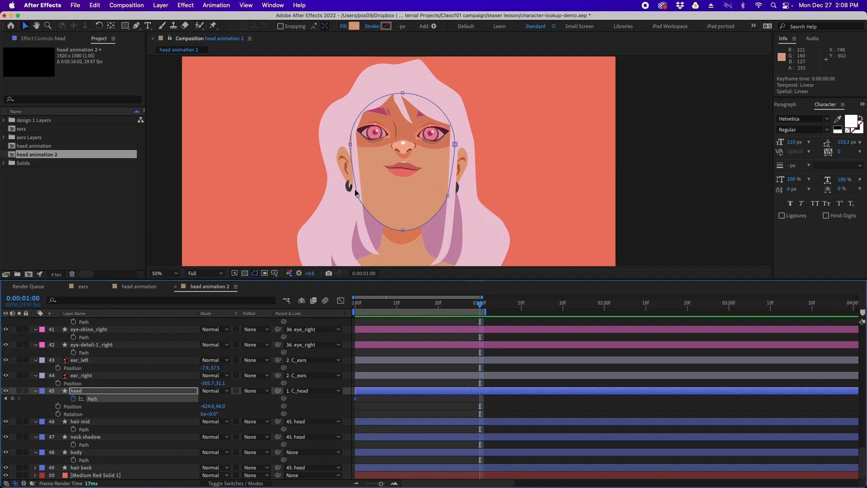
# - At 0:00:01:00, reshape the head path by raising the chin vertex to about 489, 340, adjusting the two jaw vertices and flattening the chin curve
pyautogui.click(402, 229)
pyautogui.moveTo(403, 231); pyautogui.dragTo(403, 202)
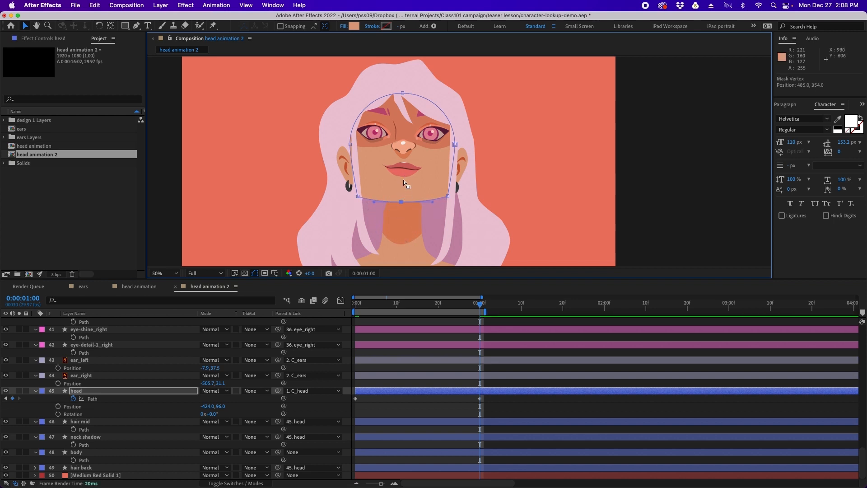
pyautogui.moveTo(404, 203); pyautogui.dragTo(357, 191)
pyautogui.click(357, 196)
pyautogui.moveTo(448, 196); pyautogui.dragTo(449, 191)
pyautogui.moveTo(402, 195); pyautogui.dragTo(435, 198)
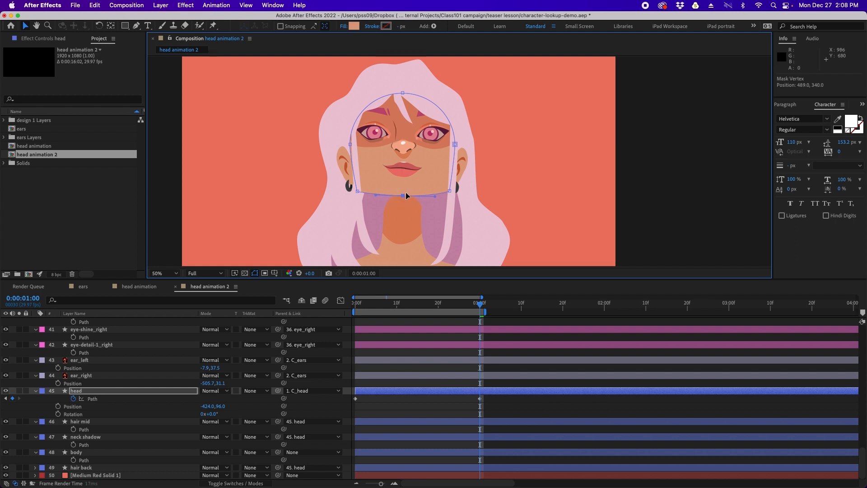
pyautogui.click(495, 408)
# - Apply Easy Ease to the head layer's Path keyframes and preview the chin movement
pyautogui.moveTo(479, 307); pyautogui.dragTo(359, 306)
pyautogui.moveTo(490, 391); pyautogui.dragTo(325, 415)
pyautogui.click(506, 403)
pyautogui.press('space')
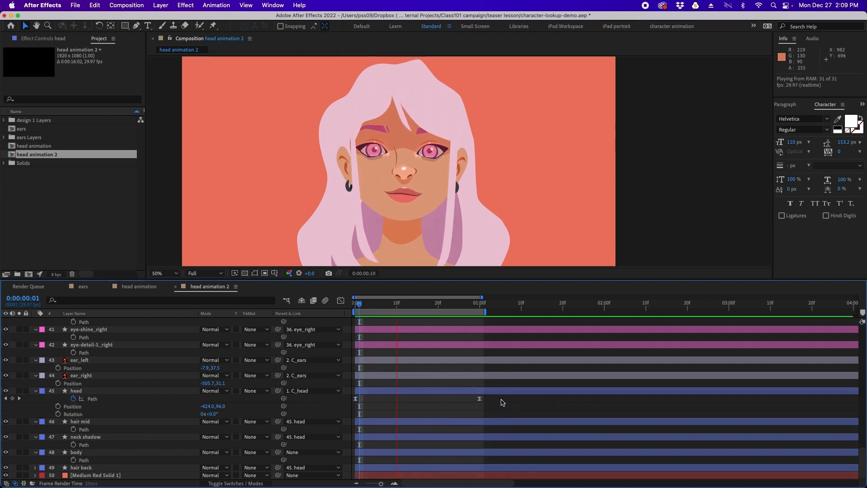
pyautogui.press('space')
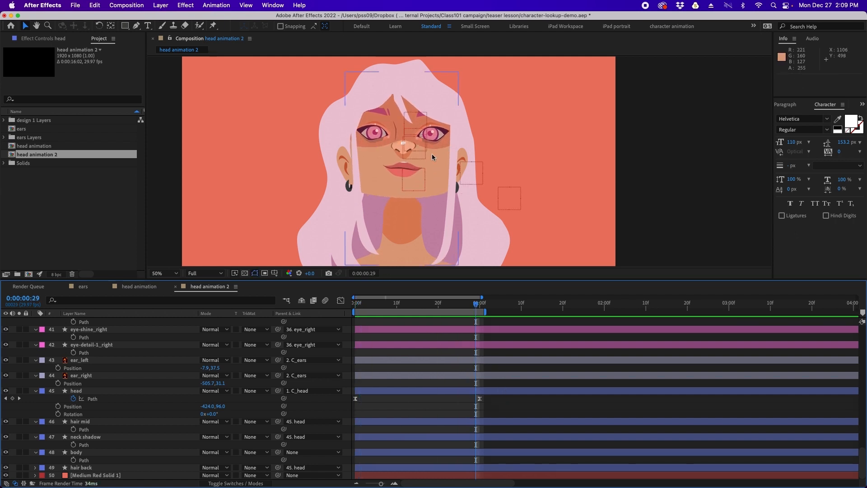
# - Keyframe C_head at 0:00:01:00 by moving it down to about 996, 790, and return the playhead to frame 0
pyautogui.click(355, 302)
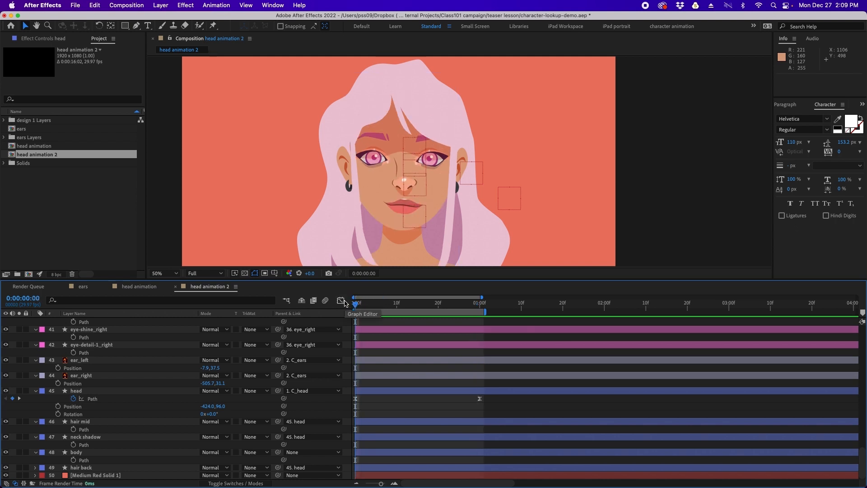
pyautogui.click(509, 201)
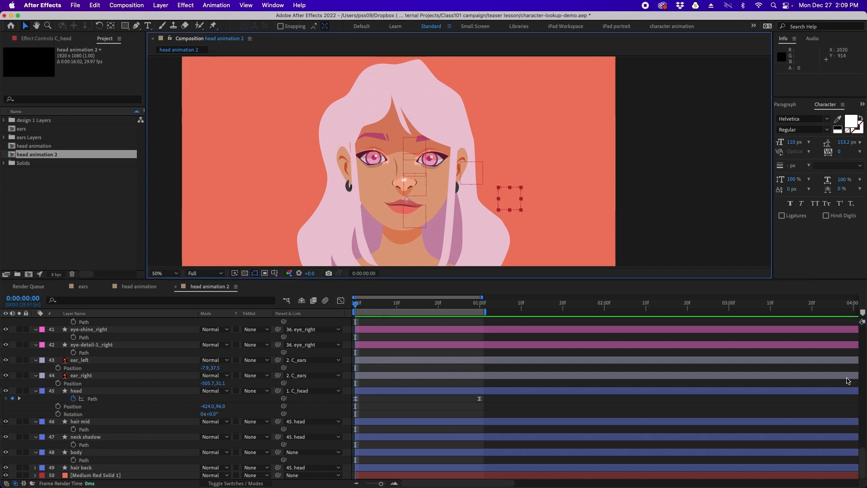
pyautogui.moveTo(864, 465); pyautogui.dragTo(862, 325)
pyautogui.click(384, 332)
pyautogui.moveTo(455, 307); pyautogui.dragTo(480, 304)
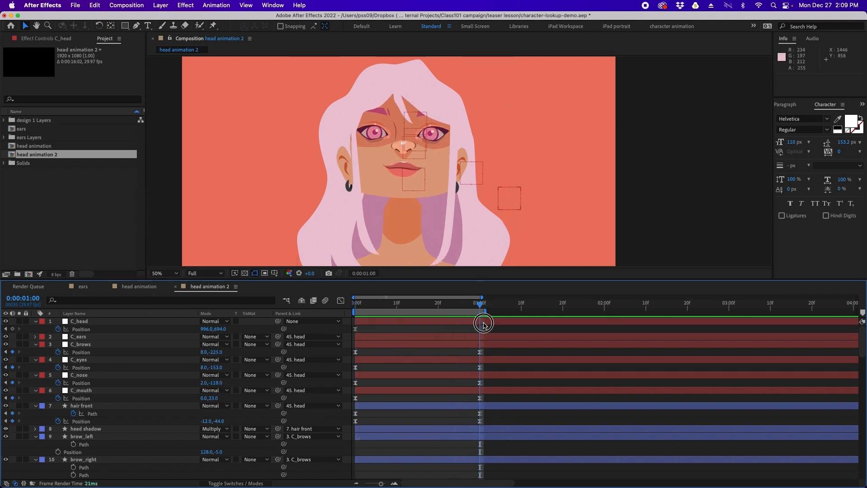
pyautogui.click(484, 325)
pyautogui.moveTo(510, 201); pyautogui.dragTo(509, 221)
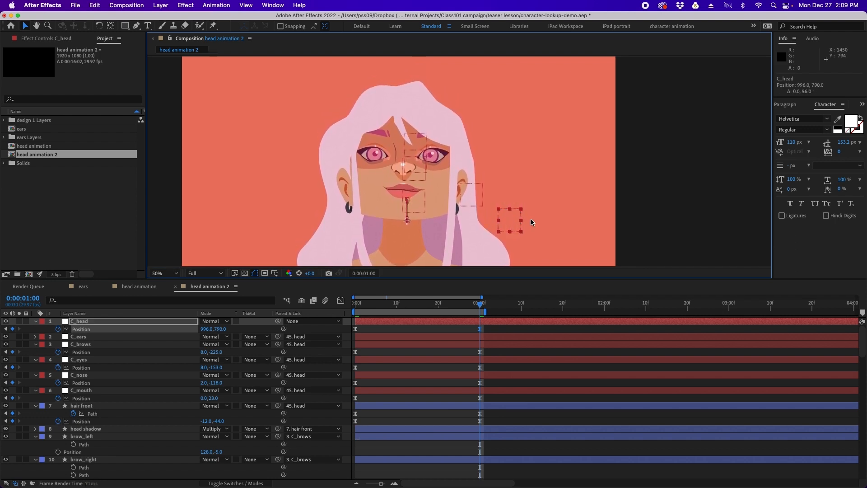
pyautogui.click(494, 330)
pyautogui.click(470, 310)
pyautogui.moveTo(469, 310); pyautogui.dragTo(338, 305)
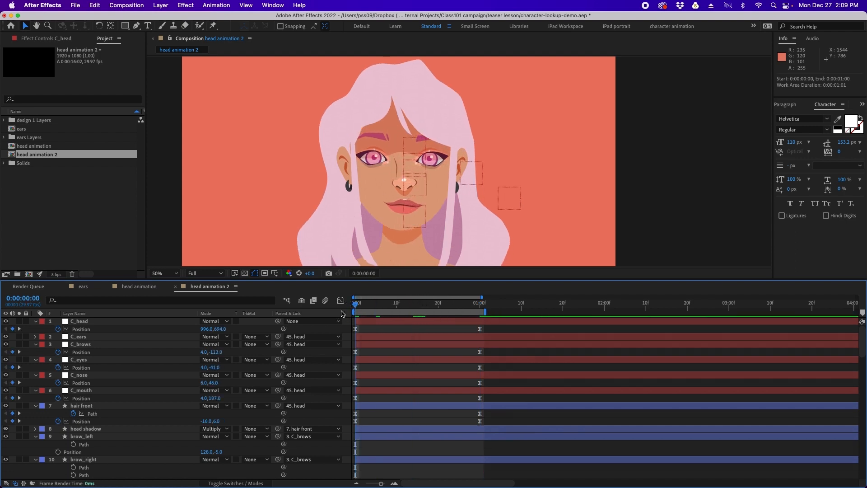
# - Preview the look-up motion and raise C_head at 0:00:01:00 to about 994, 758
pyautogui.press('space')
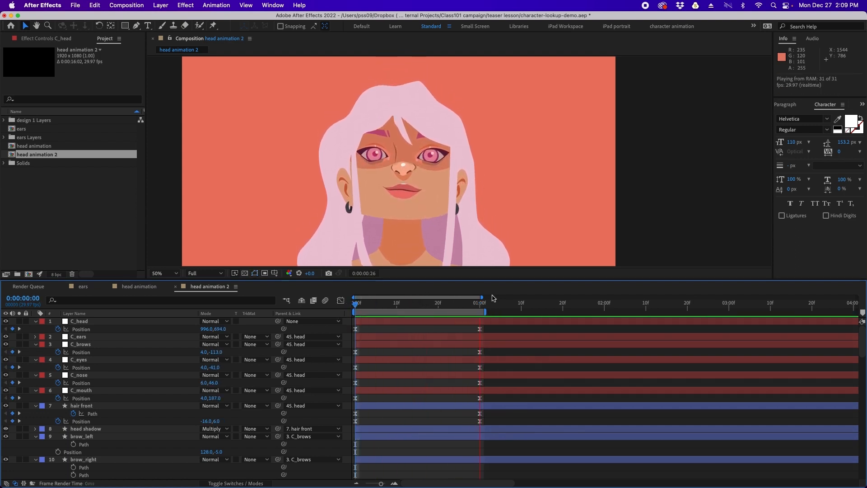
pyautogui.click(477, 305)
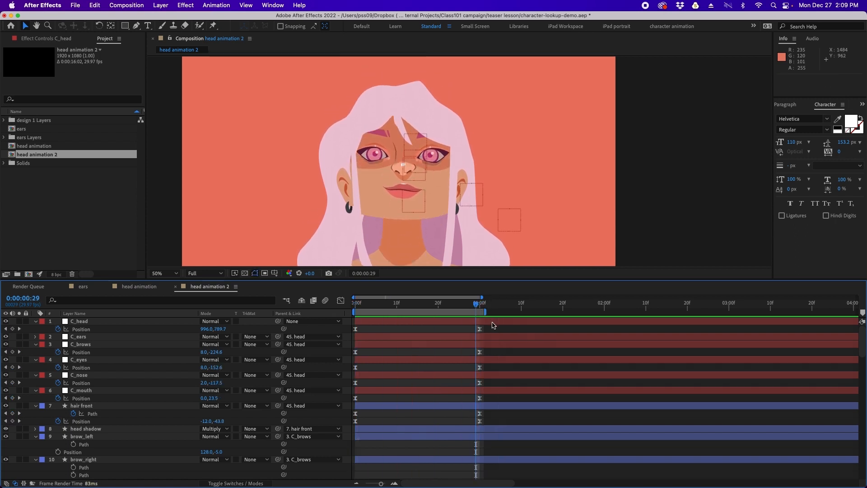
pyautogui.moveTo(477, 305); pyautogui.dragTo(479, 304)
pyautogui.moveTo(510, 223); pyautogui.dragTo(510, 216)
pyautogui.moveTo(448, 306); pyautogui.dragTo(394, 306)
pyautogui.press('space')
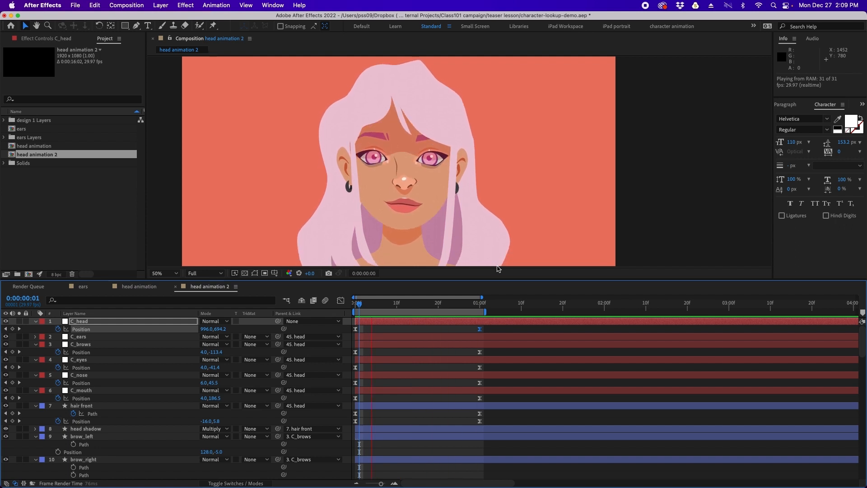
pyautogui.press('space')
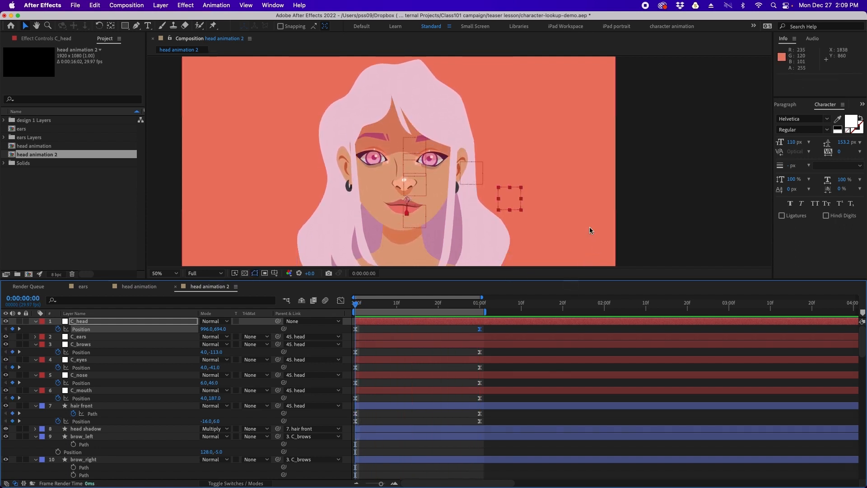
# - Enable Path keyframing on the body layer and place its first keyframe at frame 0
pyautogui.click(478, 304)
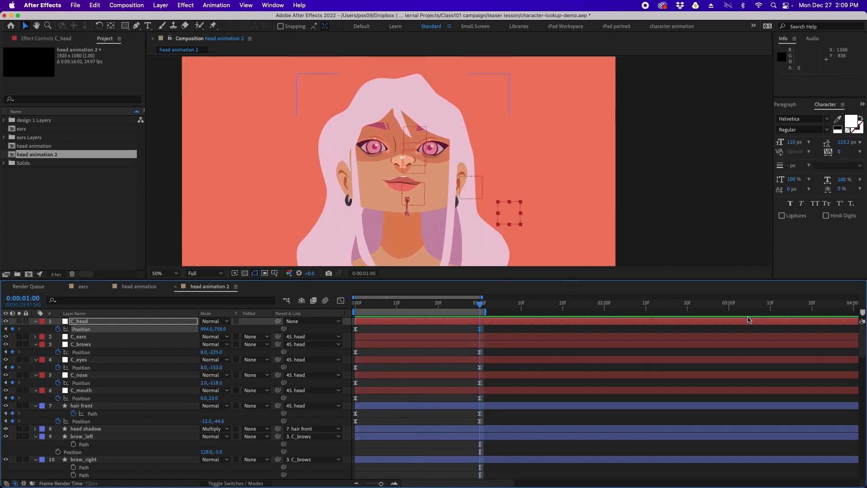
pyautogui.moveTo(853, 340); pyautogui.dragTo(860, 458)
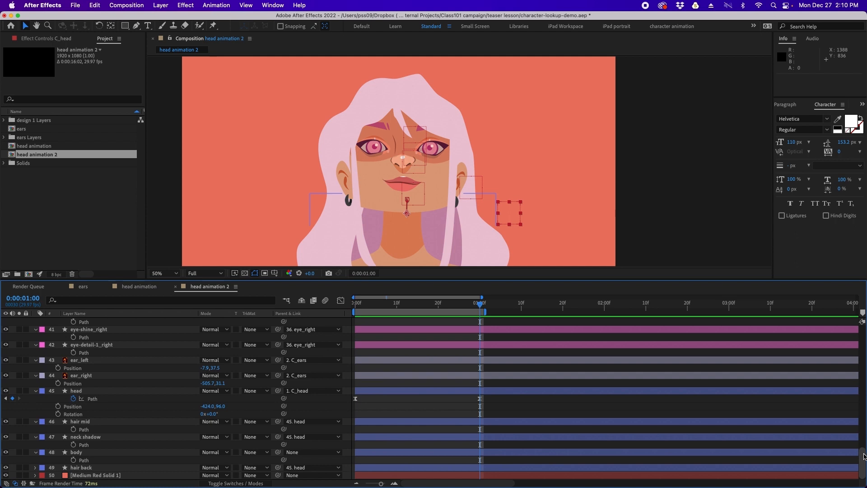
pyautogui.moveTo(862, 467); pyautogui.dragTo(849, 459)
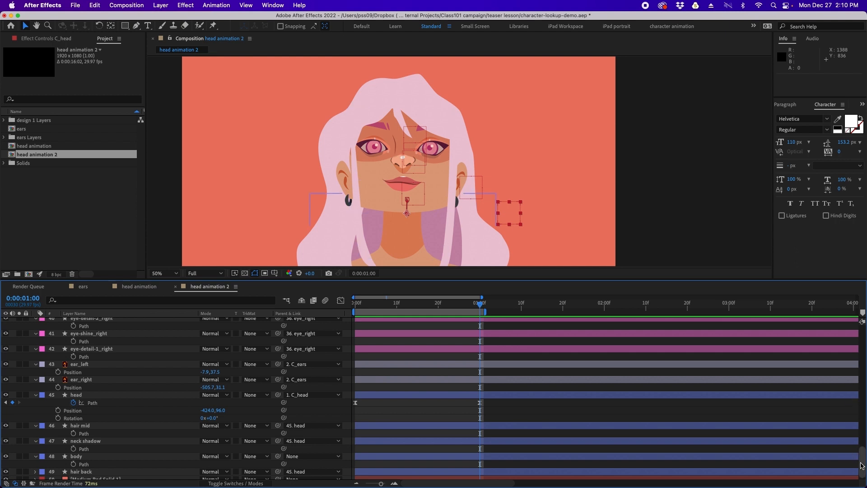
pyautogui.scroll(-1, 842, 447)
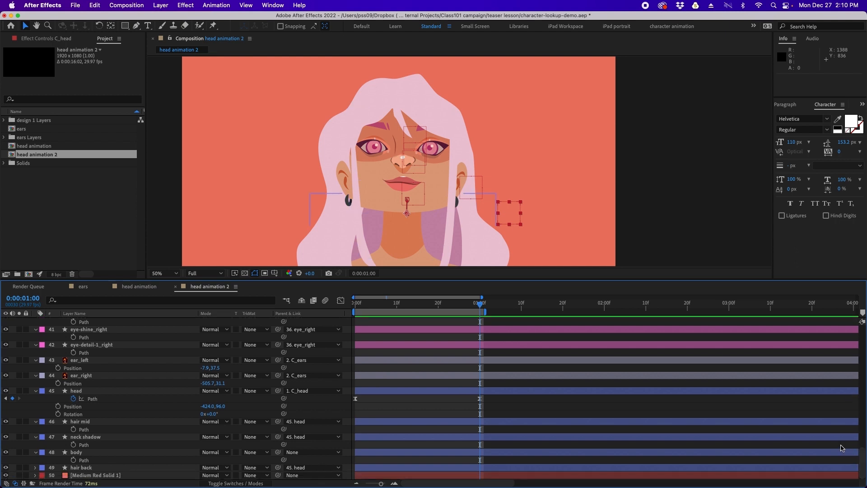
pyautogui.moveTo(861, 467); pyautogui.dragTo(862, 460)
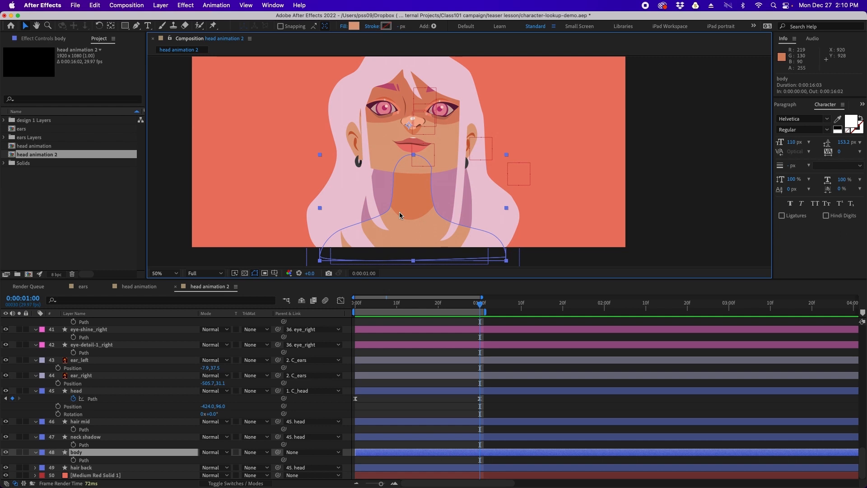
pyautogui.click(73, 459)
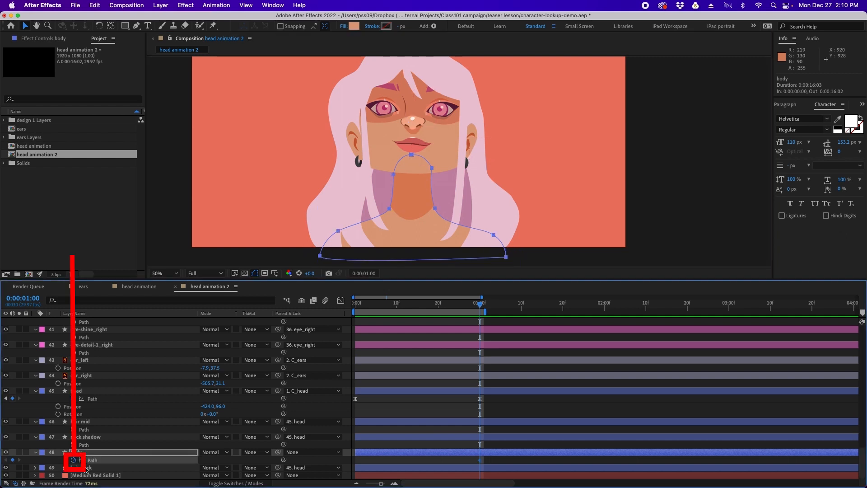
pyautogui.moveTo(481, 461); pyautogui.dragTo(355, 468)
# - At 0:00:01:00, reshape the body path by pulling the two upper neck vertices up and outward and adjusting the neck curves
pyautogui.moveTo(393, 173); pyautogui.dragTo(378, 163)
pyautogui.moveTo(432, 167); pyautogui.dragTo(447, 162)
pyautogui.click(389, 208)
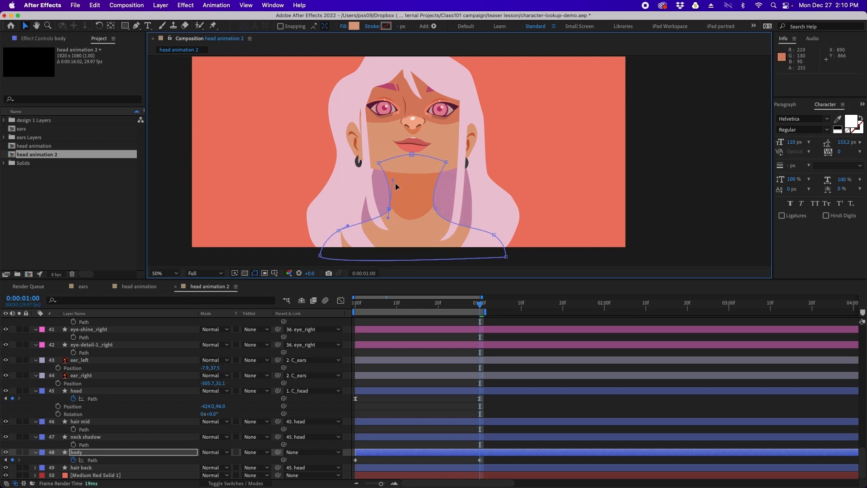
pyautogui.click(434, 208)
pyautogui.moveTo(430, 187); pyautogui.dragTo(434, 188)
pyautogui.moveTo(411, 154); pyautogui.dragTo(412, 154)
pyautogui.click(378, 163)
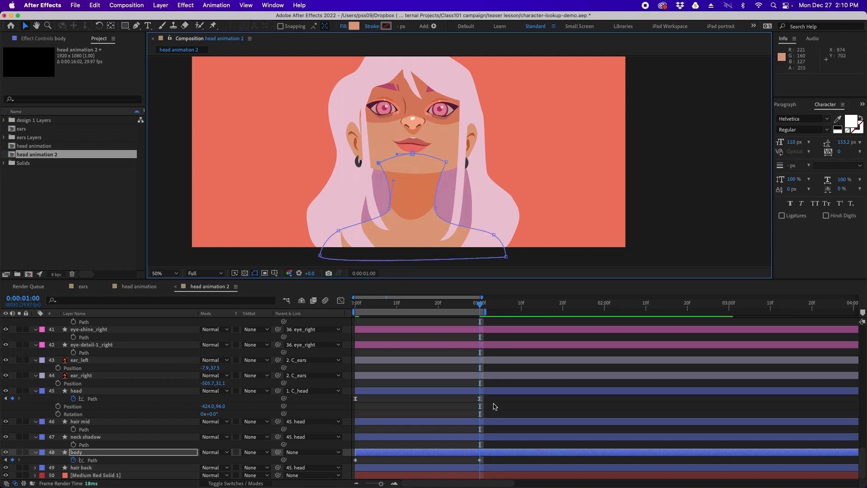
# - Apply Easy Ease to the body layer's Path keyframes and preview the neck movement from frame 0
pyautogui.press('space')
pyautogui.click(344, 460)
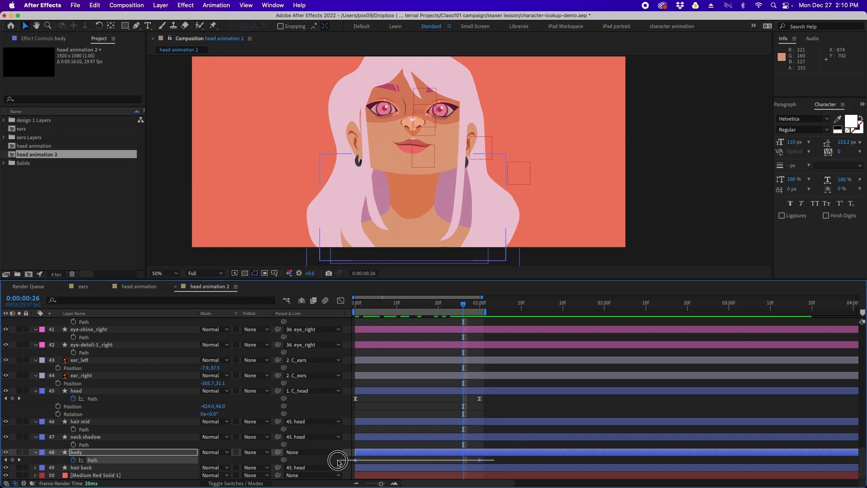
pyautogui.press('F9')
pyautogui.click(519, 413)
pyautogui.moveTo(462, 306); pyautogui.dragTo(343, 308)
pyautogui.press('space')
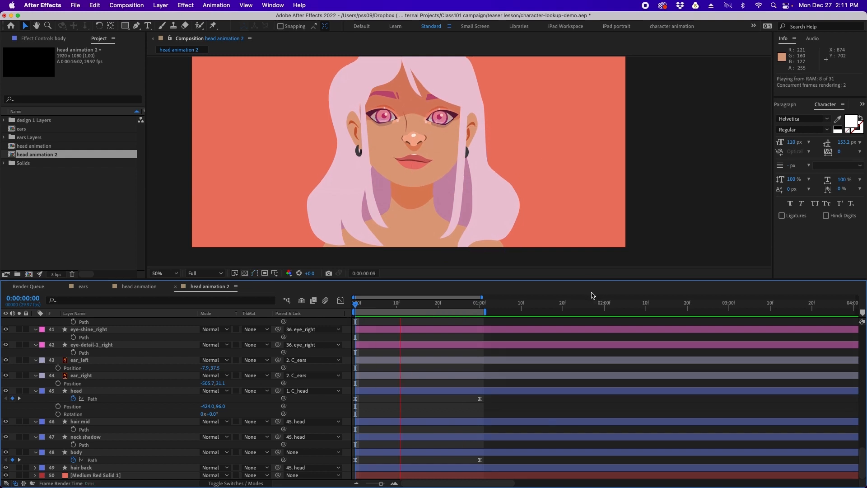
pyautogui.press(',')
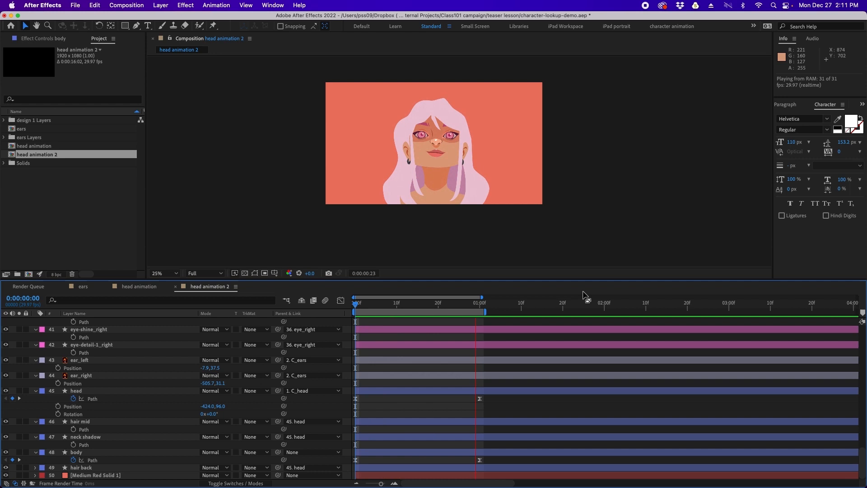
pyautogui.press('space')
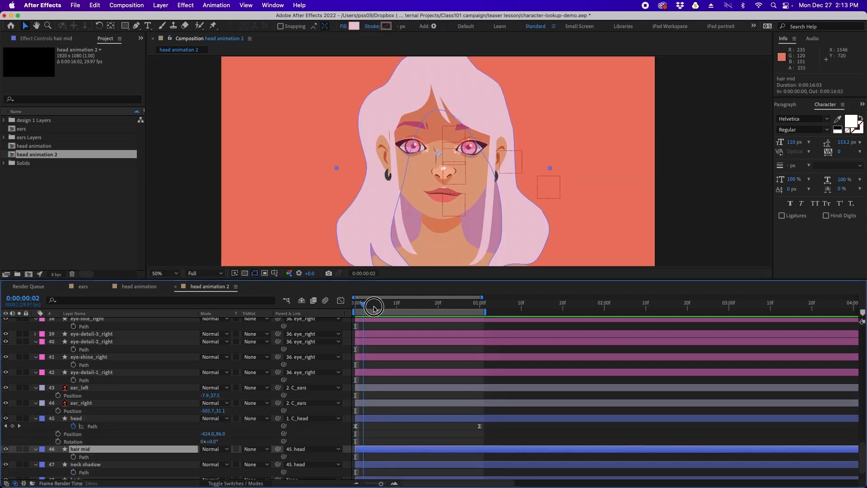
# - Place the first Path keyframe for the hair mid layer at frame 0 and move the playhead to 0:00:01:00
pyautogui.moveTo(379, 312); pyautogui.dragTo(325, 329)
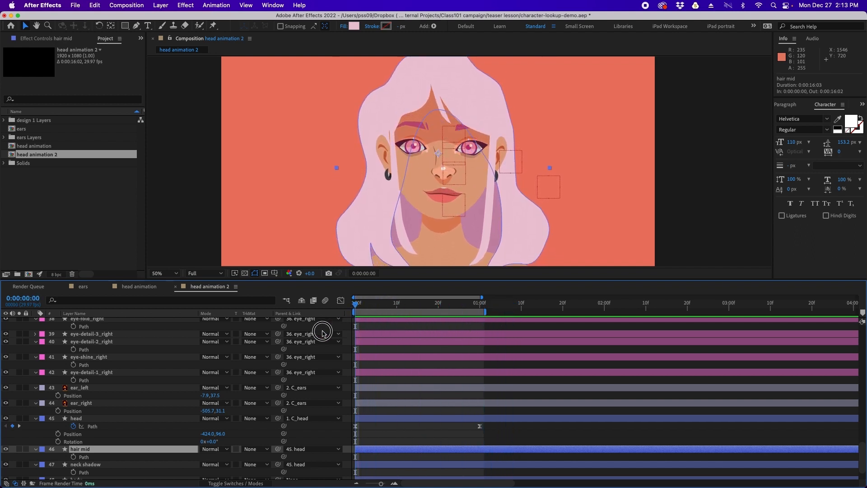
pyautogui.click(74, 457)
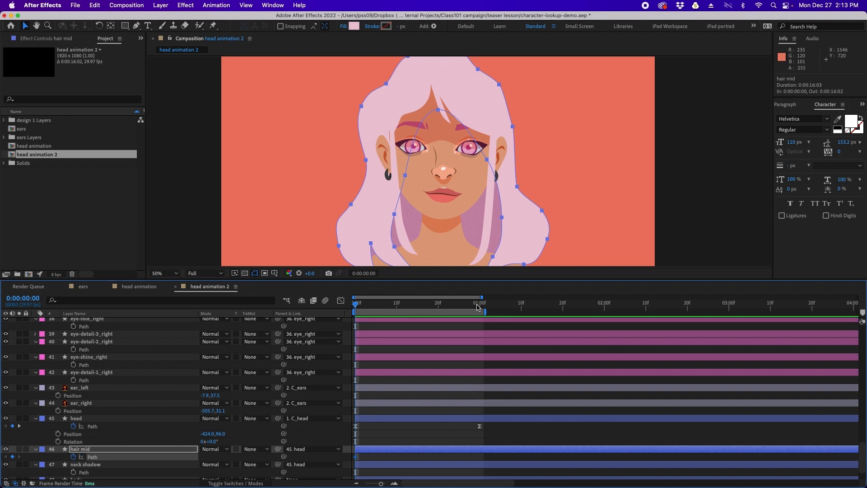
pyautogui.click(478, 305)
pyautogui.click(480, 306)
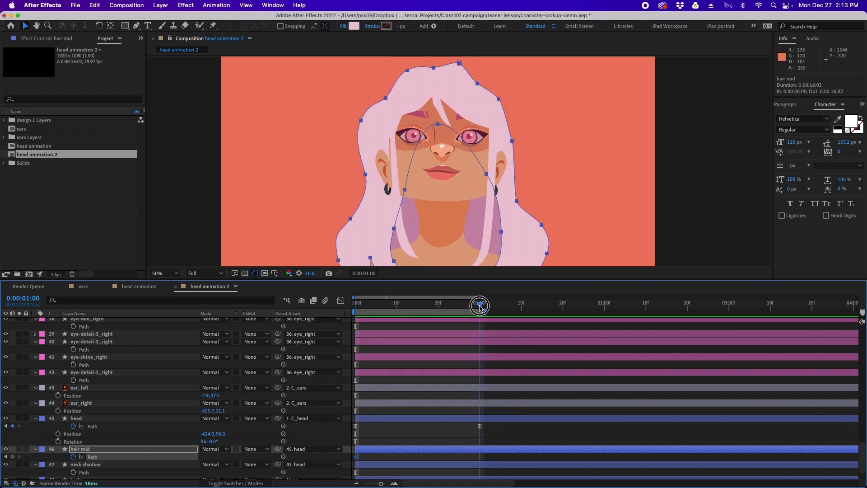
pyautogui.click(465, 449)
# - At 0:00:01:00, lower the two outer hair mid vertices on each side slightly, bringing the one beside the right ear to about 643, 268
pyautogui.click(516, 209)
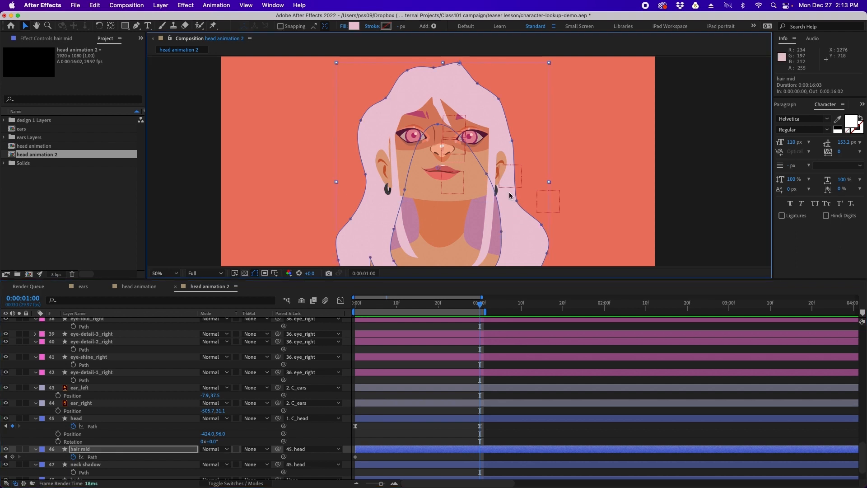
pyautogui.click(360, 122)
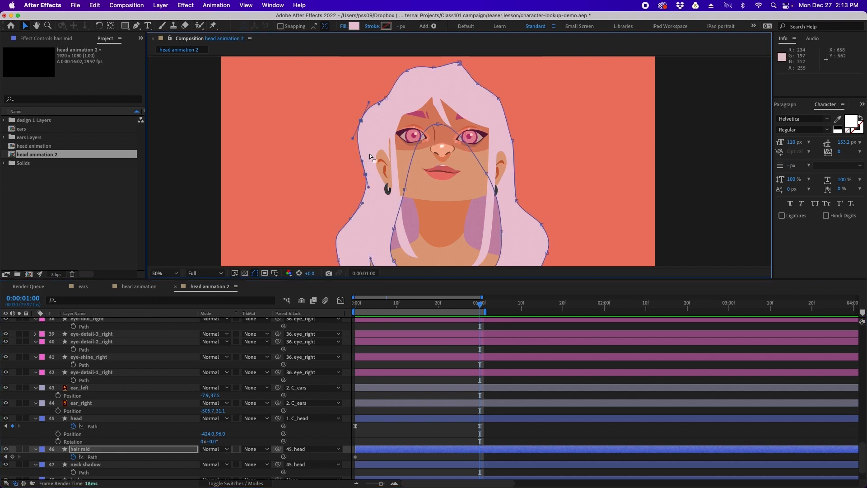
pyautogui.moveTo(498, 99); pyautogui.dragTo(500, 111)
pyautogui.keyDown('shift'); pyautogui.click(512, 142); pyautogui.keyUp('shift')
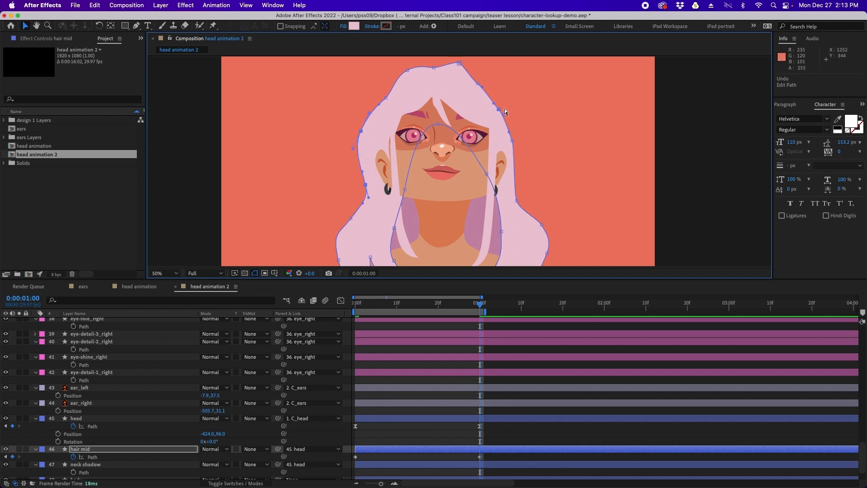
pyautogui.press('super+z')
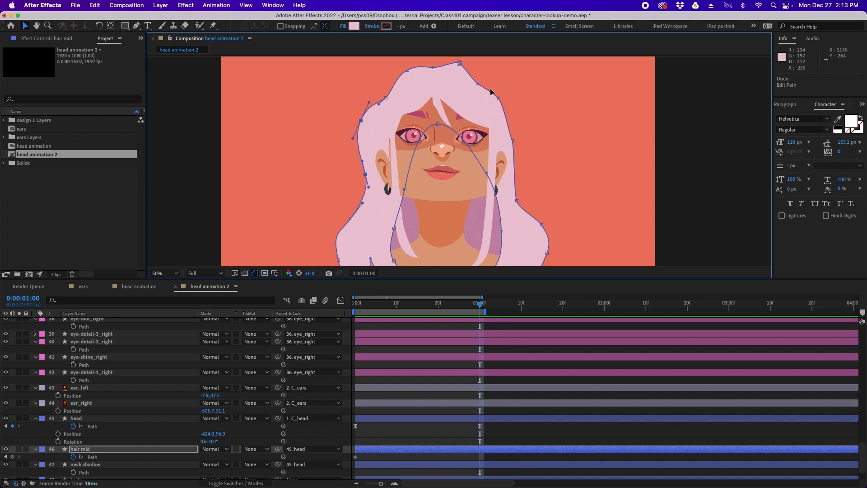
pyautogui.click(512, 141)
pyautogui.moveTo(515, 145); pyautogui.dragTo(512, 154)
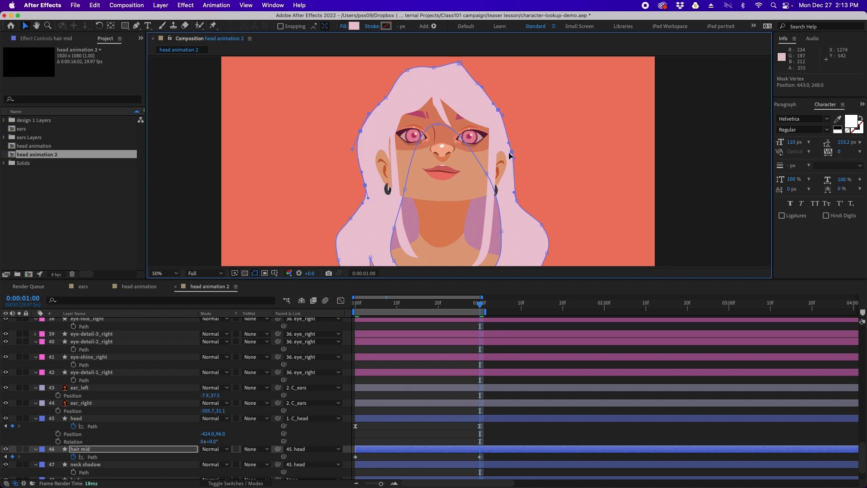
# - Apply Easy Ease to the hair mid layer's Path keyframes and preview the hair movement
pyautogui.press('space')
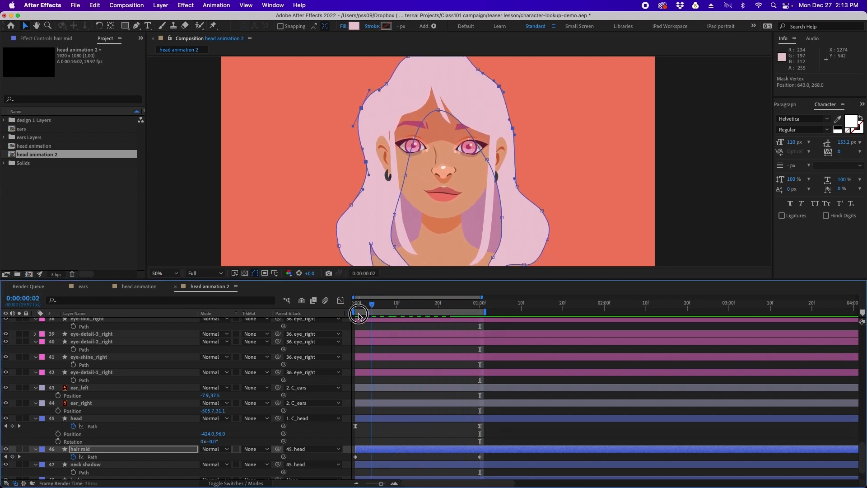
pyautogui.moveTo(507, 462); pyautogui.dragTo(346, 460)
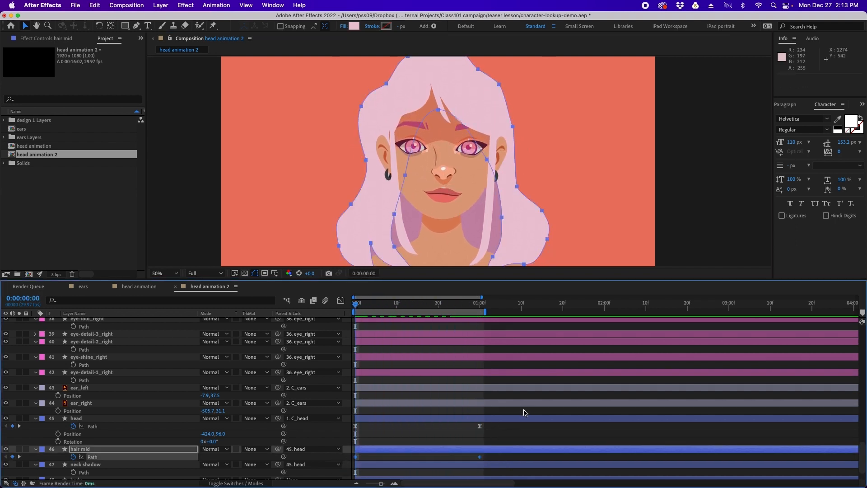
pyautogui.press('space')
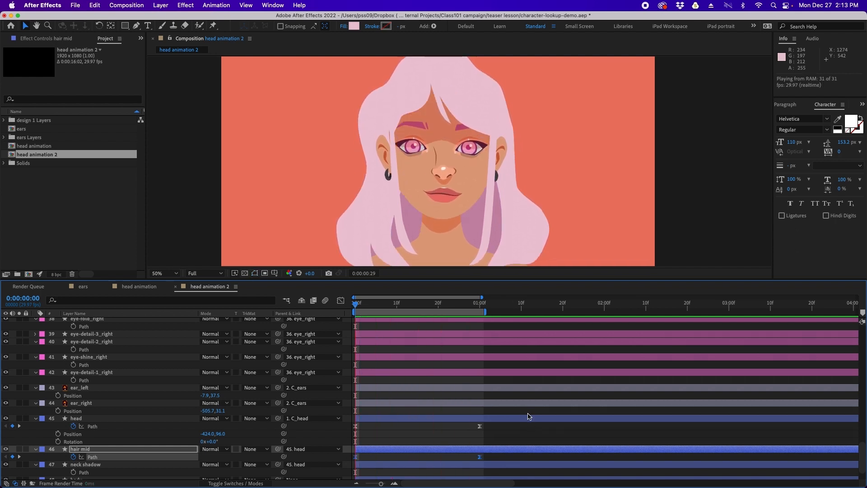